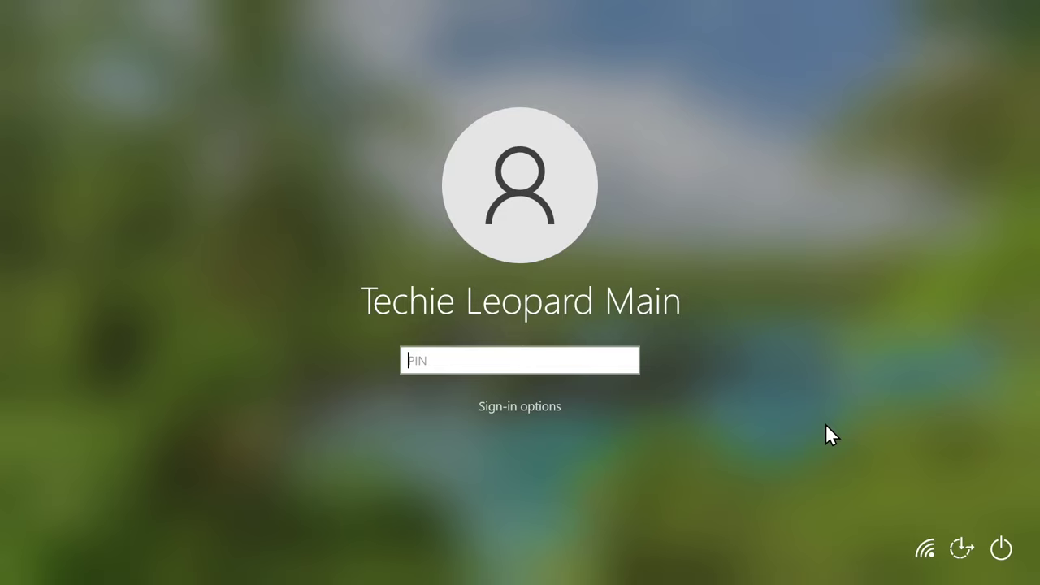
Launch the On-Screen Keyboard from the lock screen's Ease of Access menu and move it aside.
left_click(962, 550)
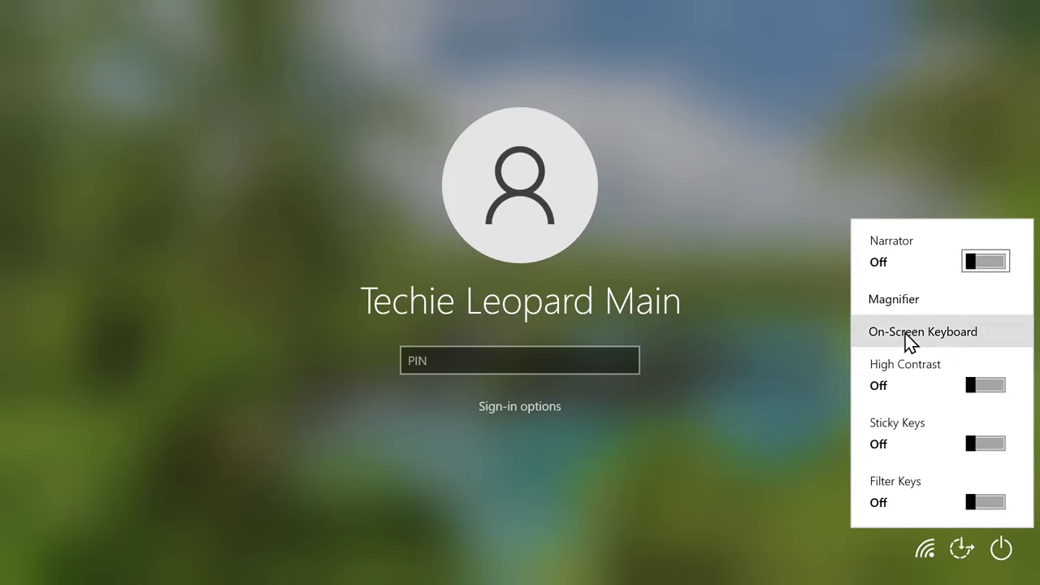
left_click(918, 342)
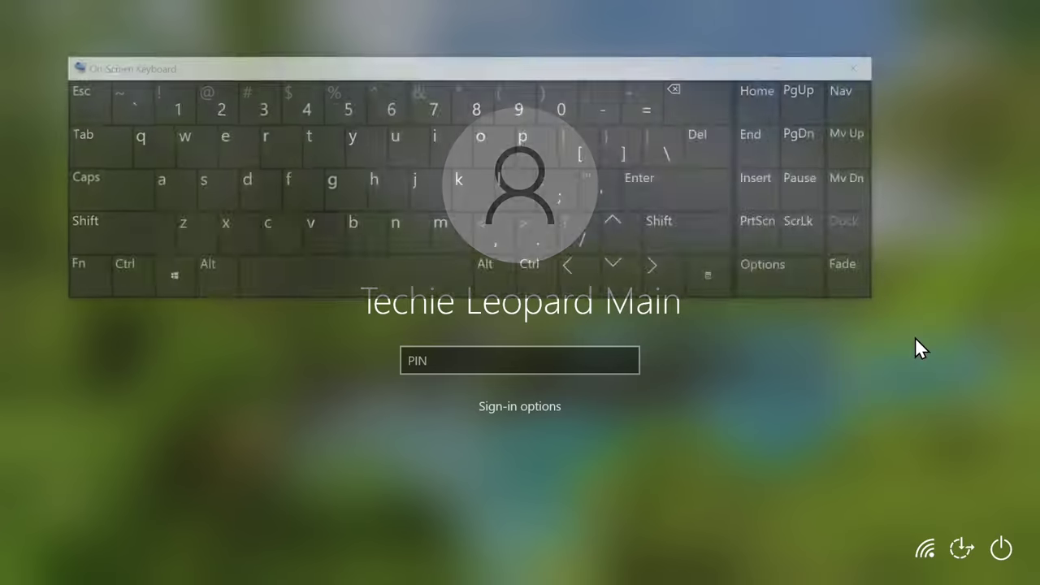
left_click_drag(409, 67, 442, 35)
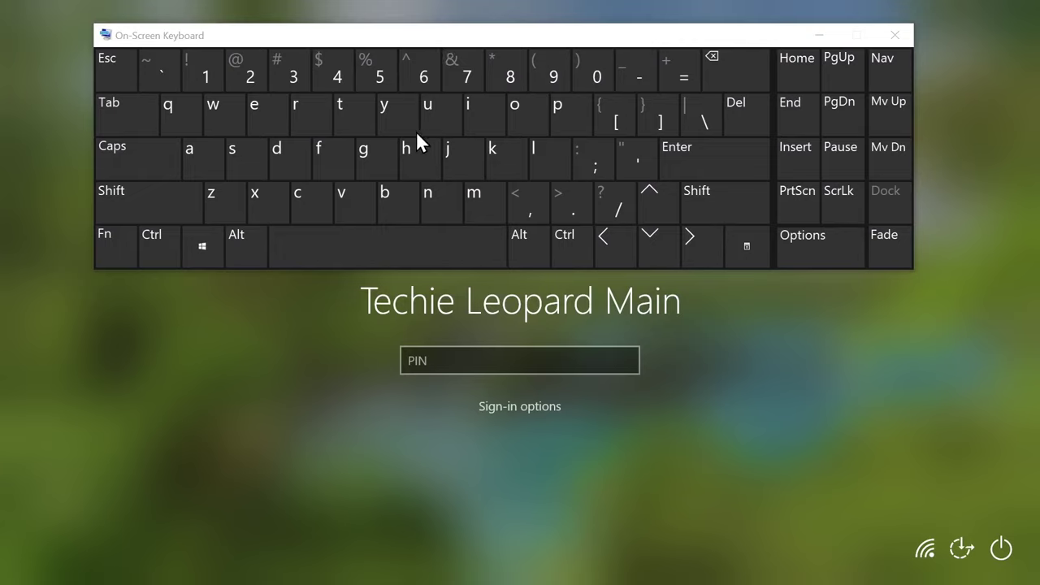
Enter the PIN in the PIN box with the on-screen keys to sign in.
left_click(457, 358)
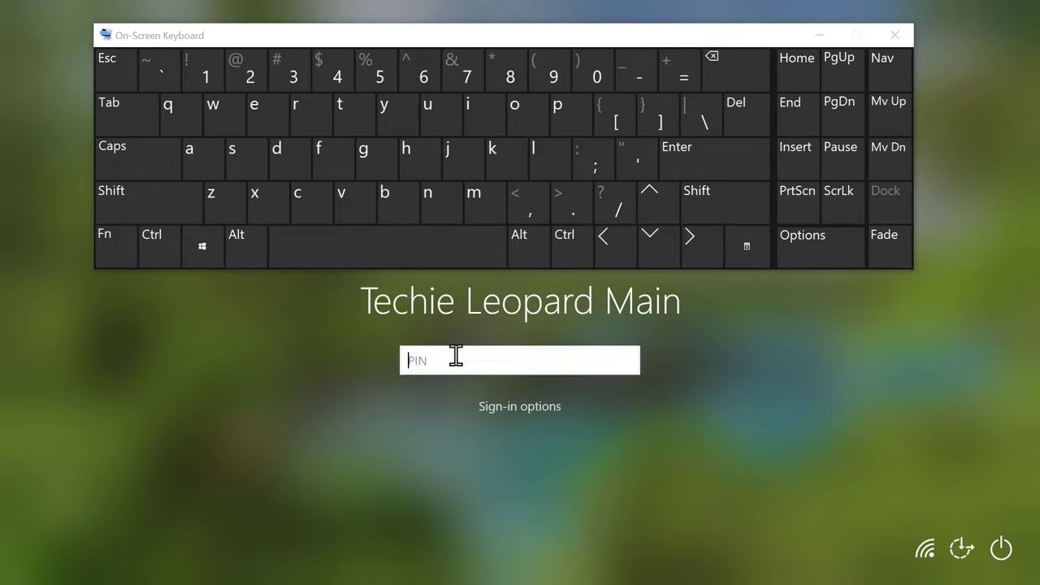
left_click(352, 69)
left_click(379, 73)
left_click(435, 80)
left_click(220, 78)
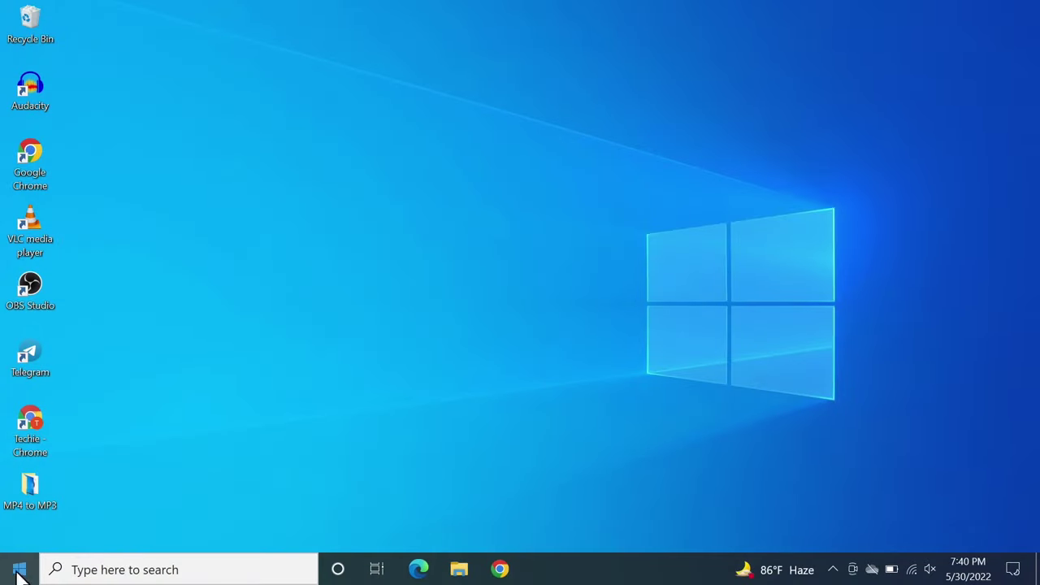
Go from Start to Settings > Ease of Access and scroll the left pane to the Interaction section.
left_click(11, 572)
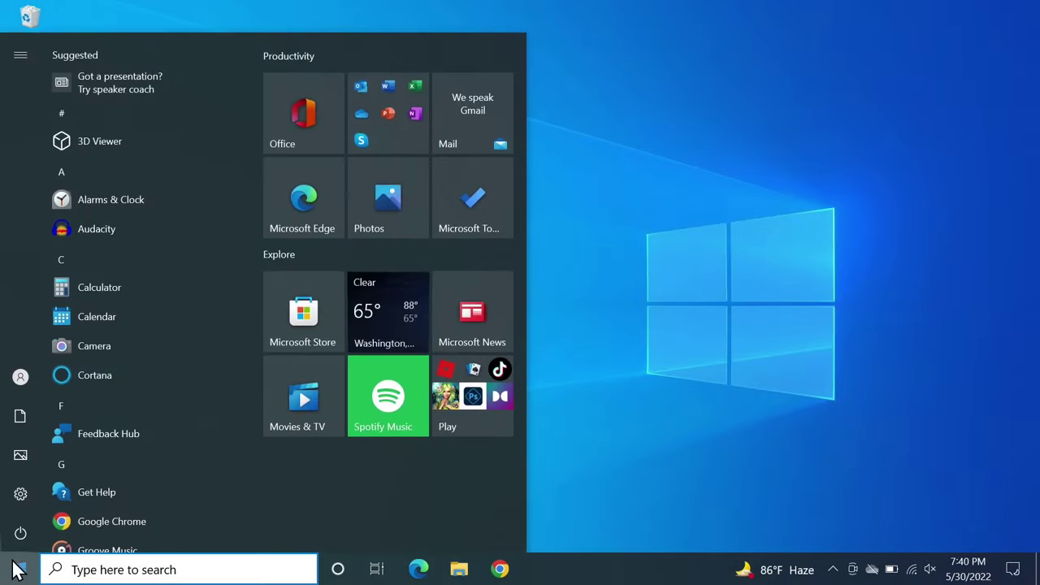
mouse_move(12, 500)
left_click(62, 496)
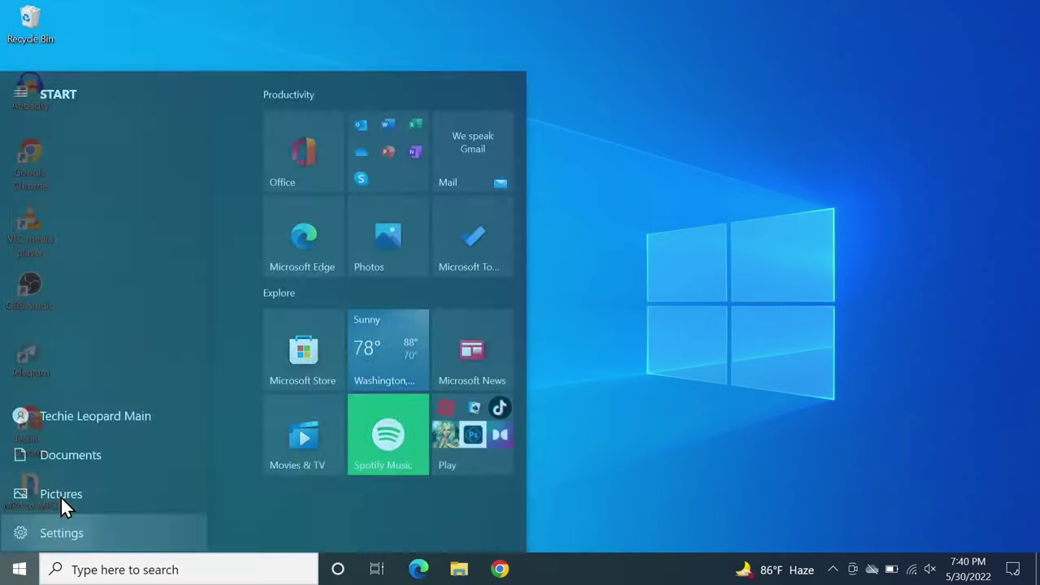
scroll(542, 386, "down", 1)
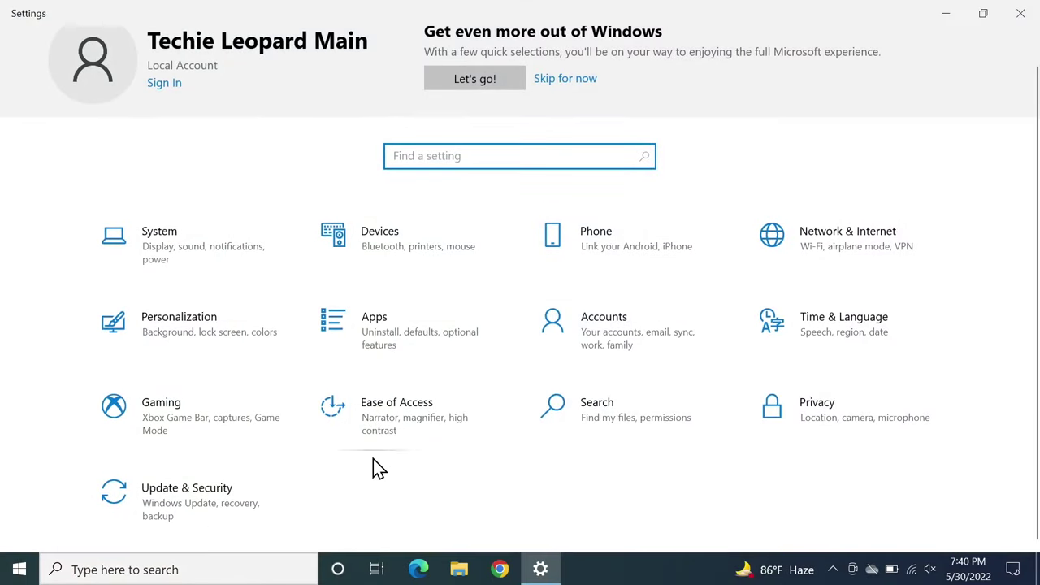
left_click(418, 422)
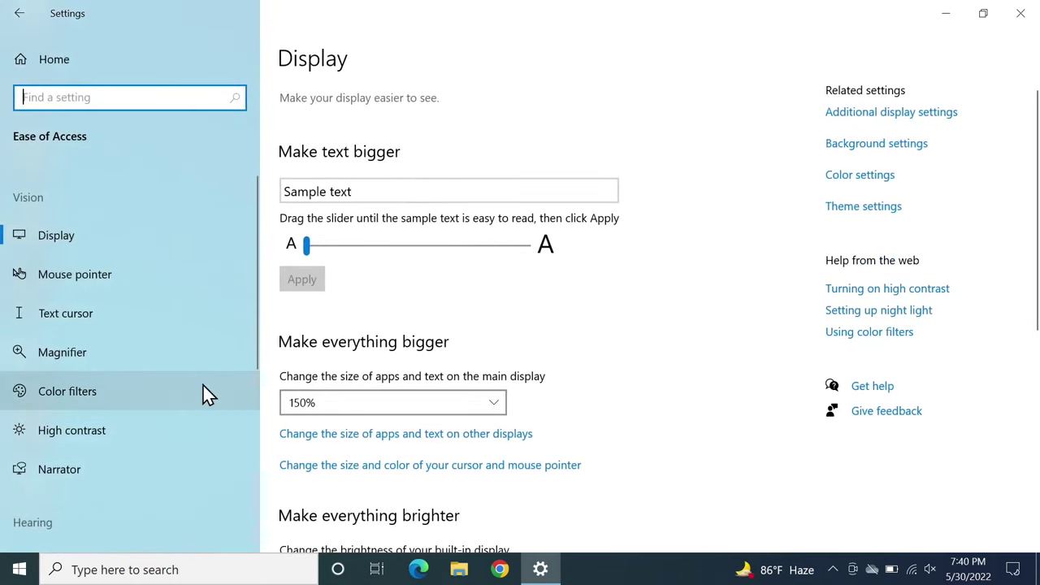
scroll(199, 384, "down", 3)
scroll(193, 381, "down", 2)
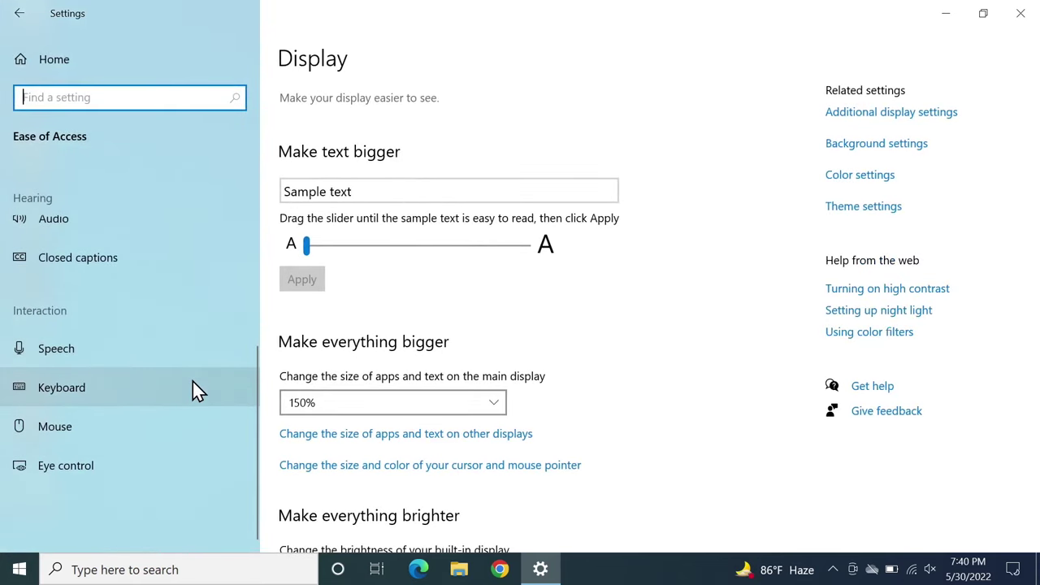
On the Keyboard page, toggle Filter Keys, untick 'Beep when keys are pressed', and leave Filter Keys off.
left_click(135, 396)
scroll(595, 327, "down", 3)
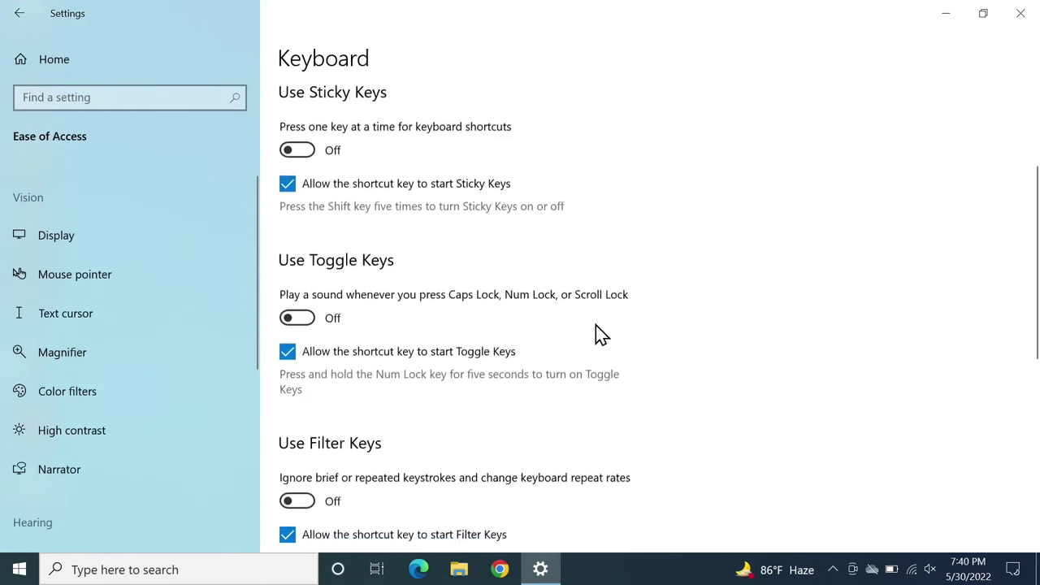
scroll(602, 333, "down", 6)
scroll(602, 333, "up", 4)
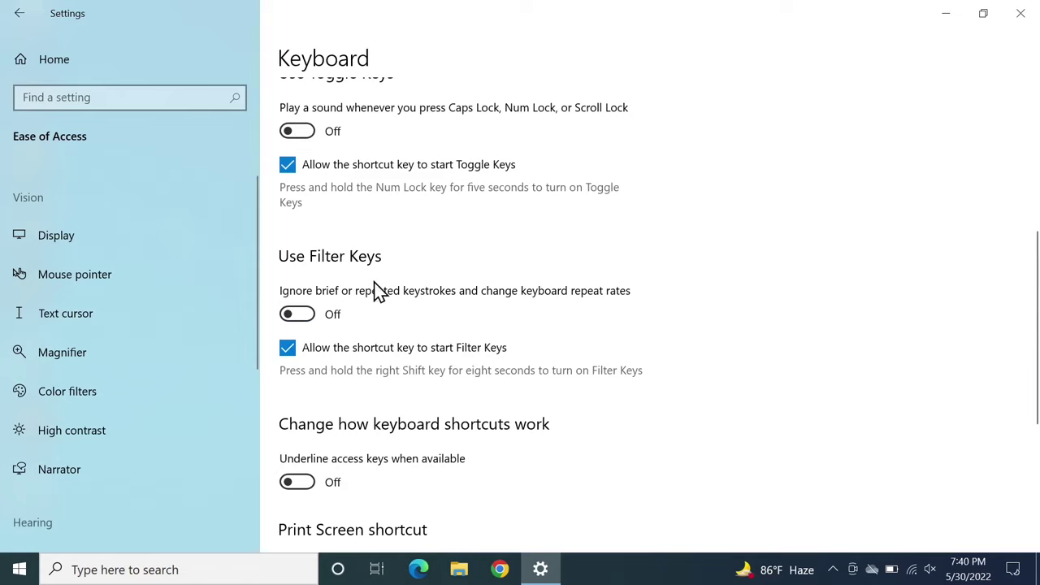
left_click(314, 321)
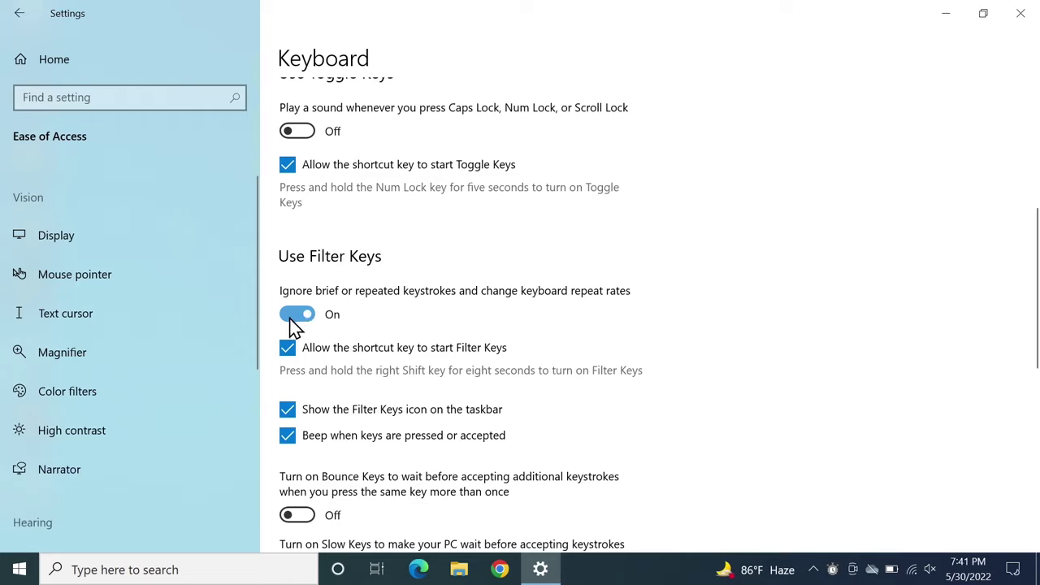
left_click(292, 319)
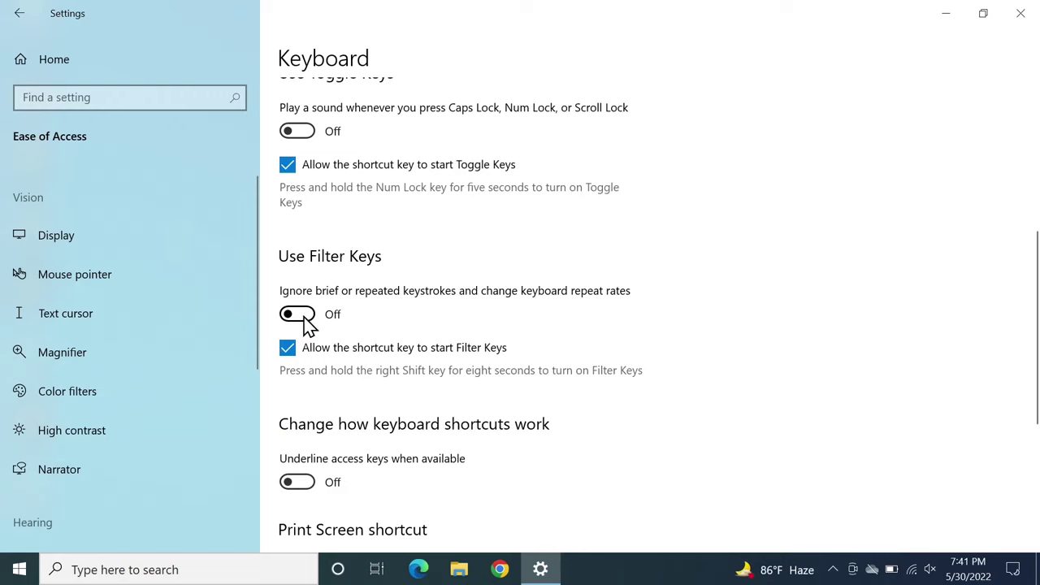
left_click(308, 323)
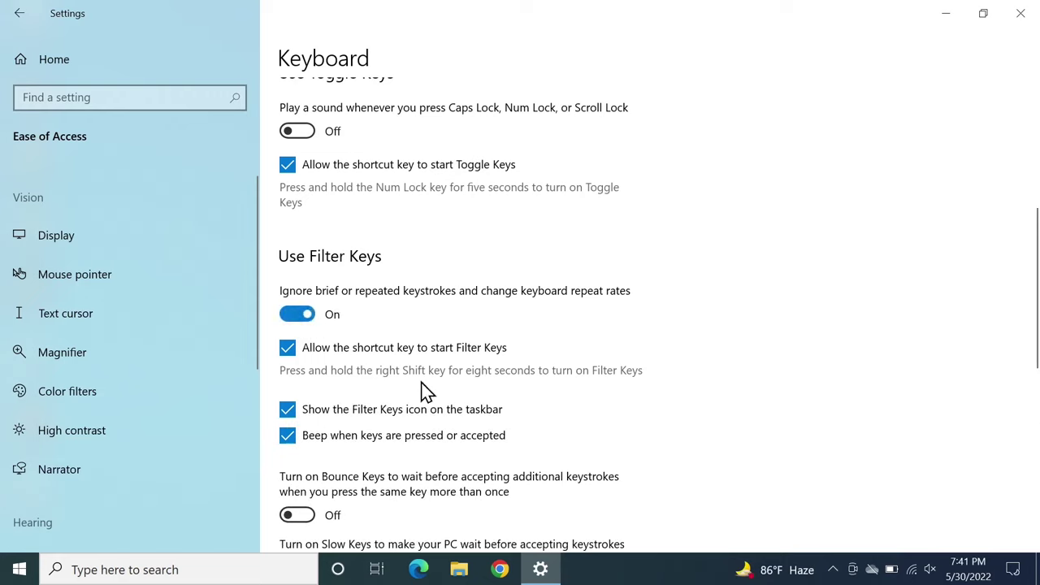
left_click(288, 439)
left_click(297, 318)
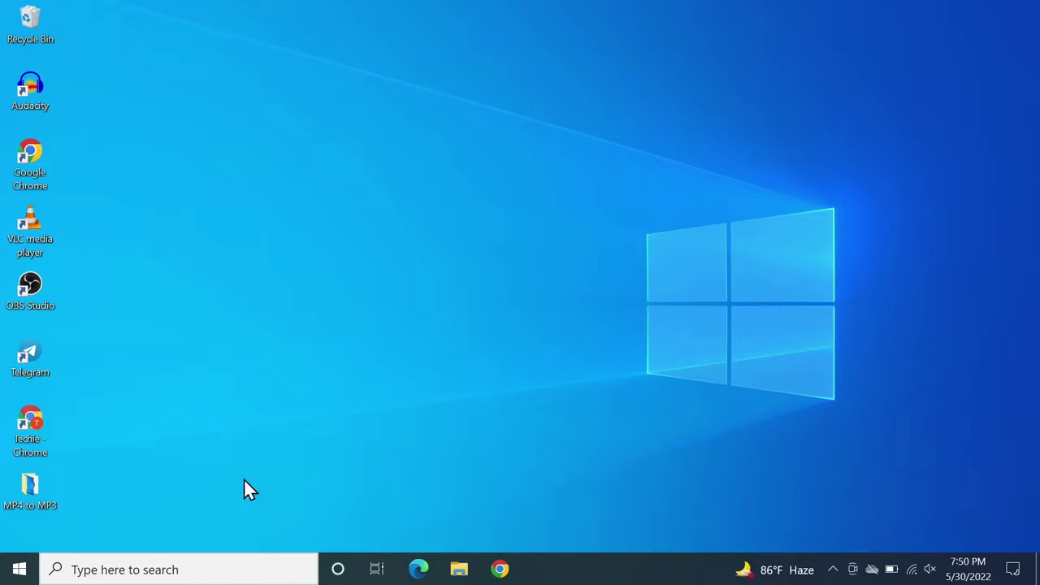
Reopen Settings > Ease of Access > Keyboard and switch 'Use the On-Screen Keyboard' on.
left_click(18, 567)
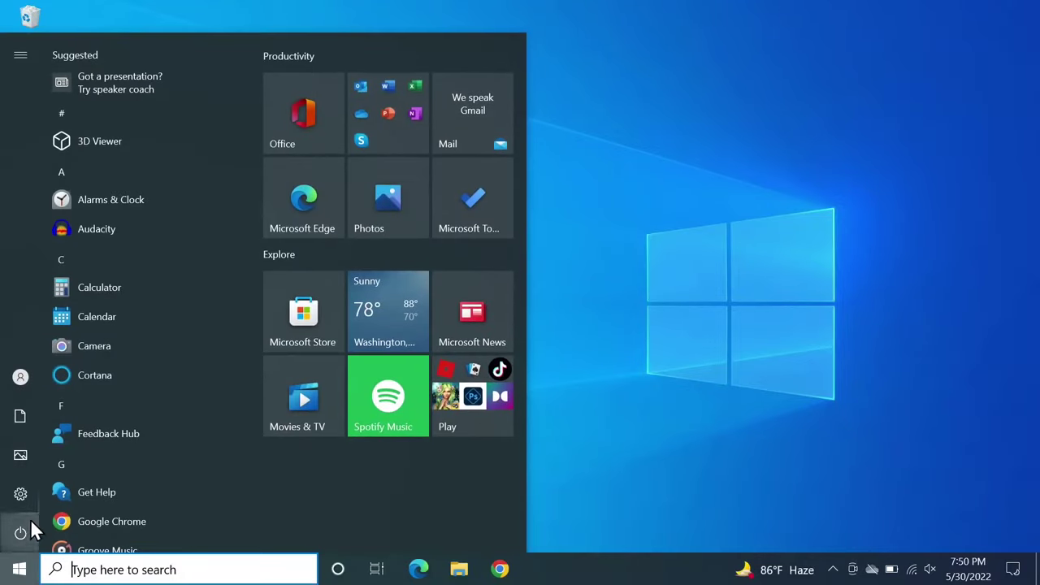
left_click(73, 494)
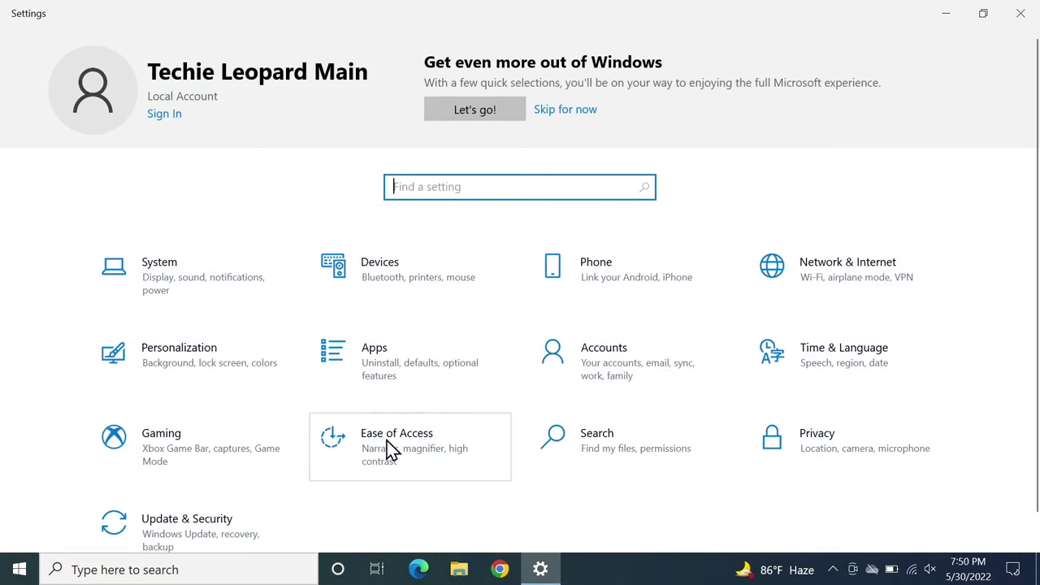
left_click(421, 445)
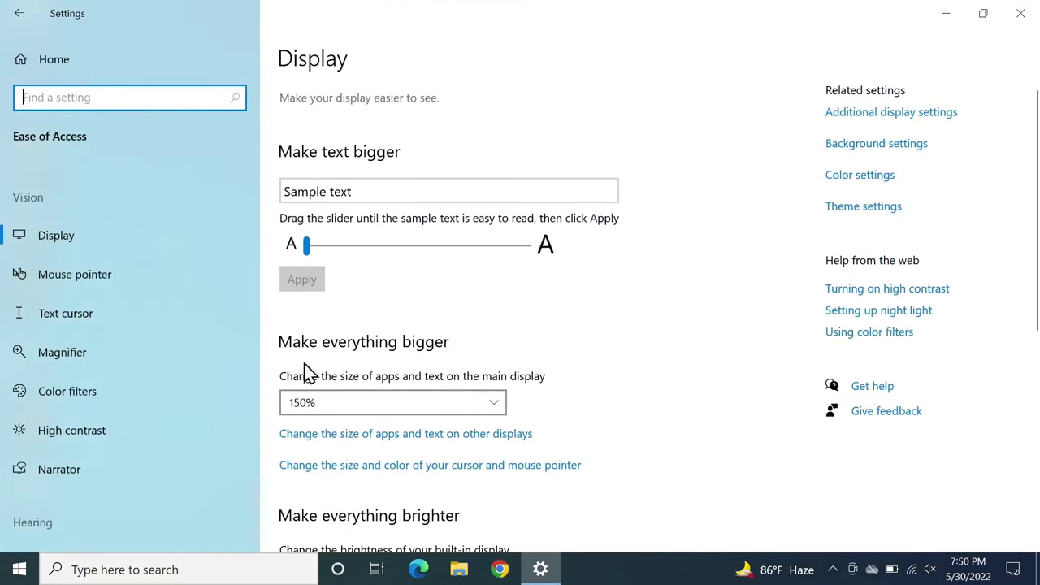
scroll(181, 309, "down", 4)
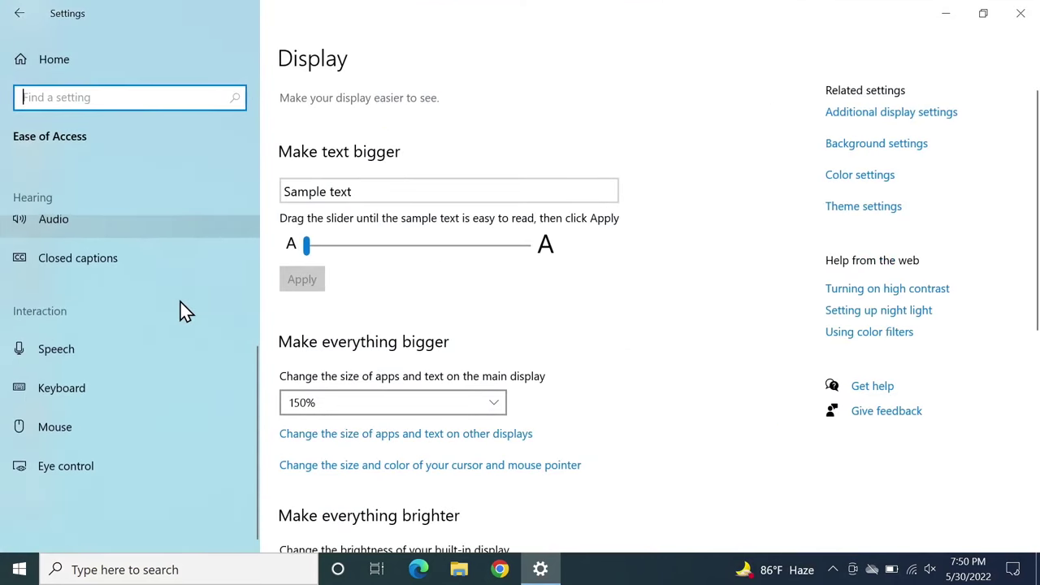
left_click(84, 394)
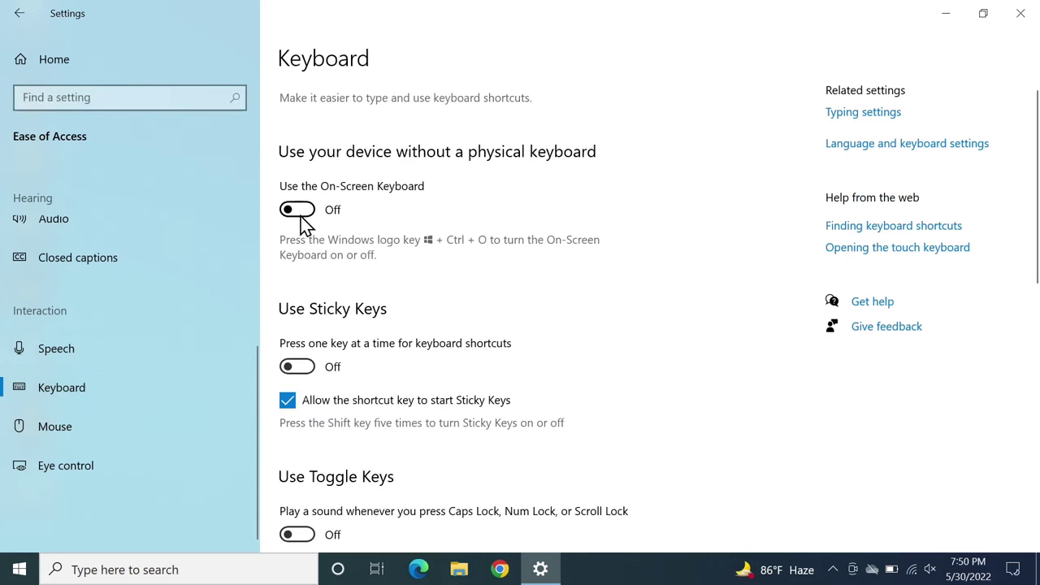
left_click(305, 212)
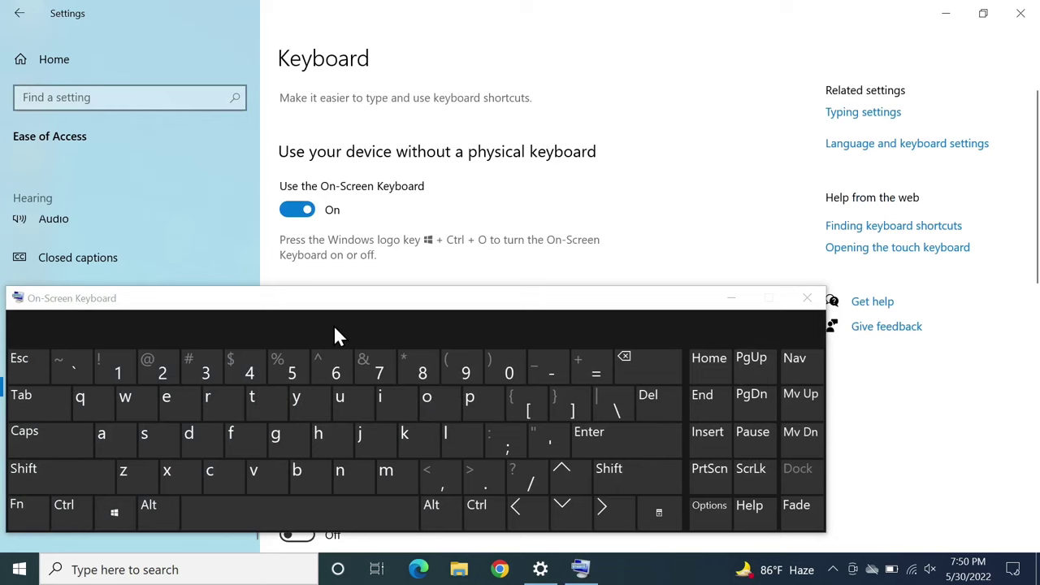
Close Settings, move the On-Screen Keyboard up, and focus the taskbar search box.
left_click(1021, 13)
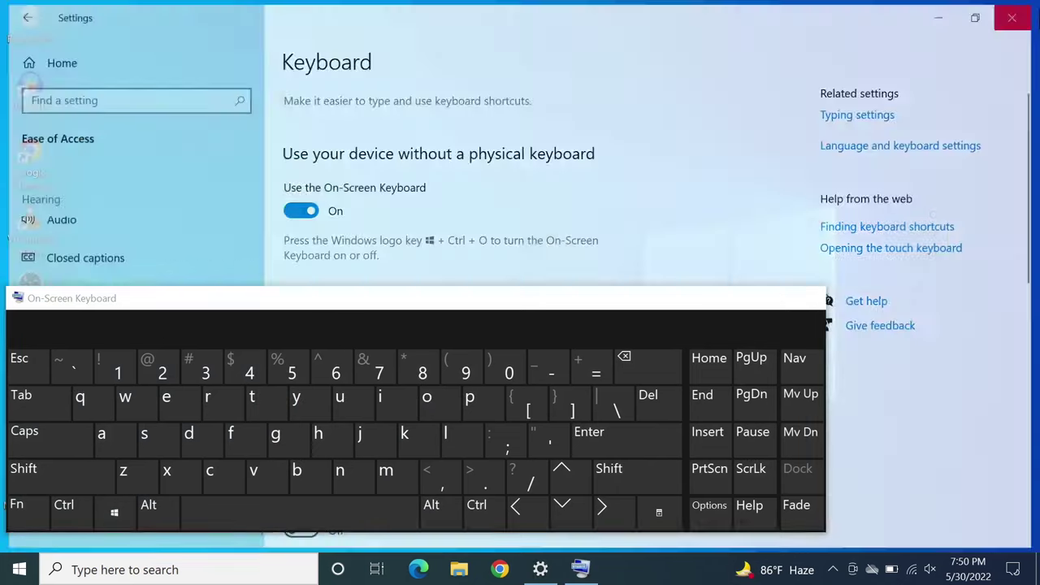
left_click_drag(439, 305, 598, 90)
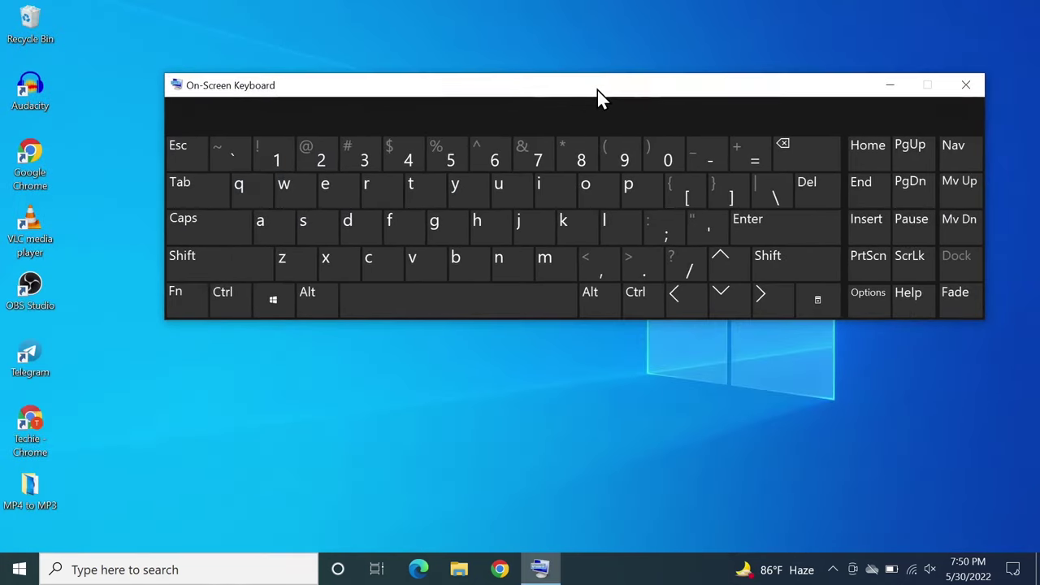
left_click(125, 566)
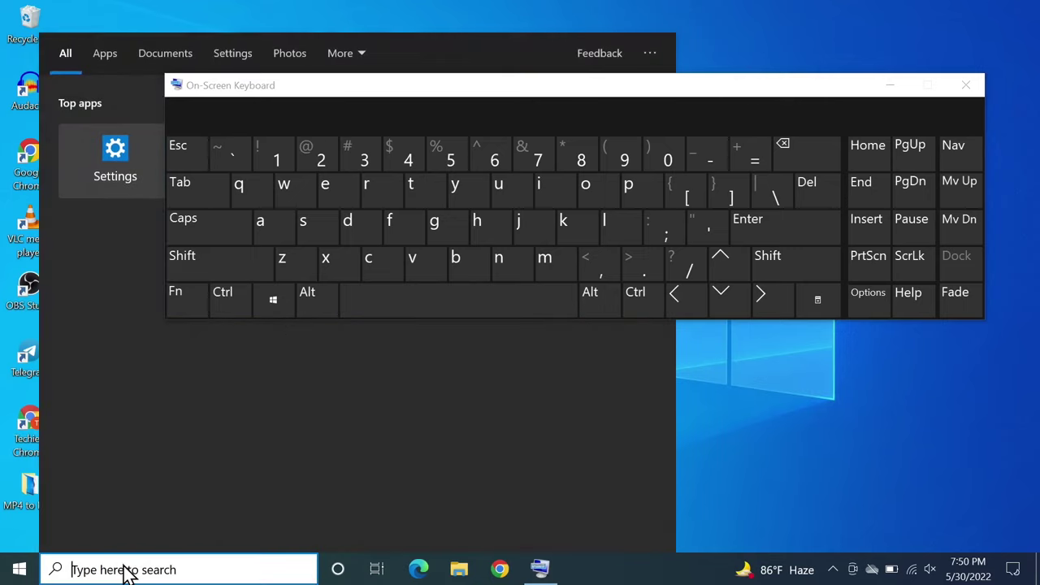
left_click(230, 299)
Type 'device' on the On-Screen Keyboard, then hide the keyboard to see Device Manager in the results.
left_click(360, 231)
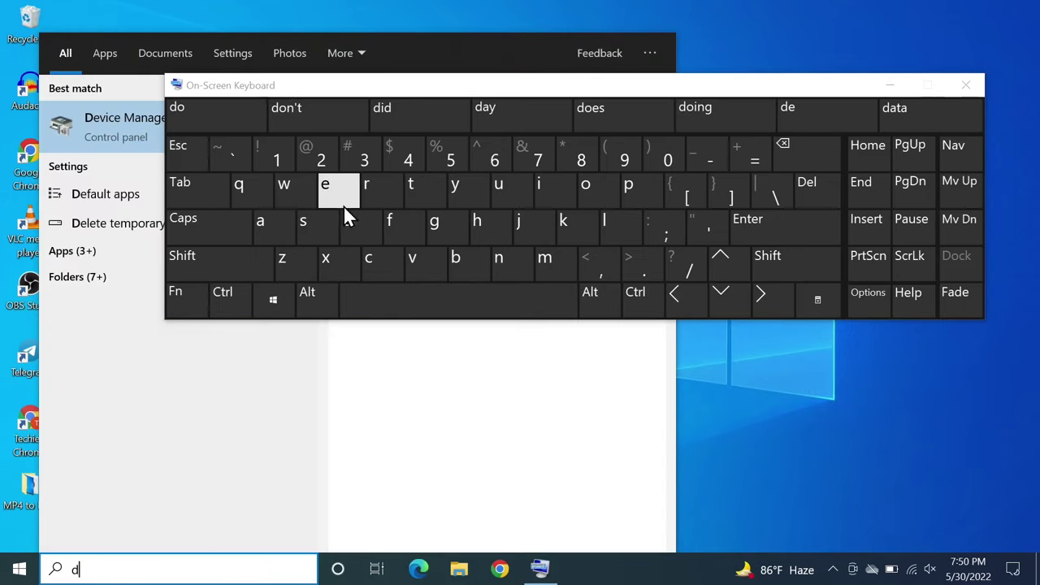
left_click(343, 203)
left_click(418, 258)
left_click(541, 193)
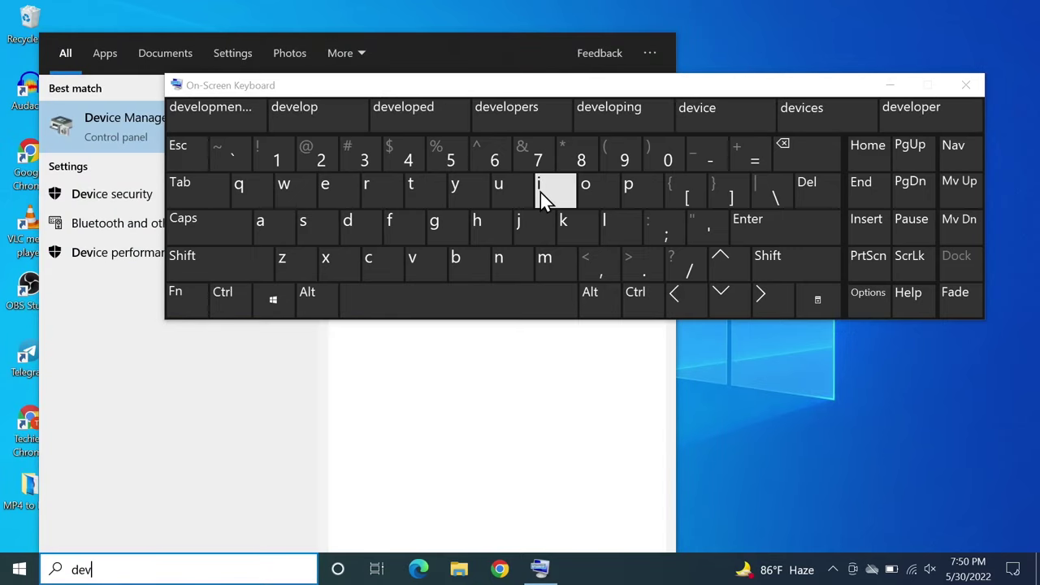
left_click(370, 257)
left_click(329, 188)
left_click_drag(373, 103, 407, 213)
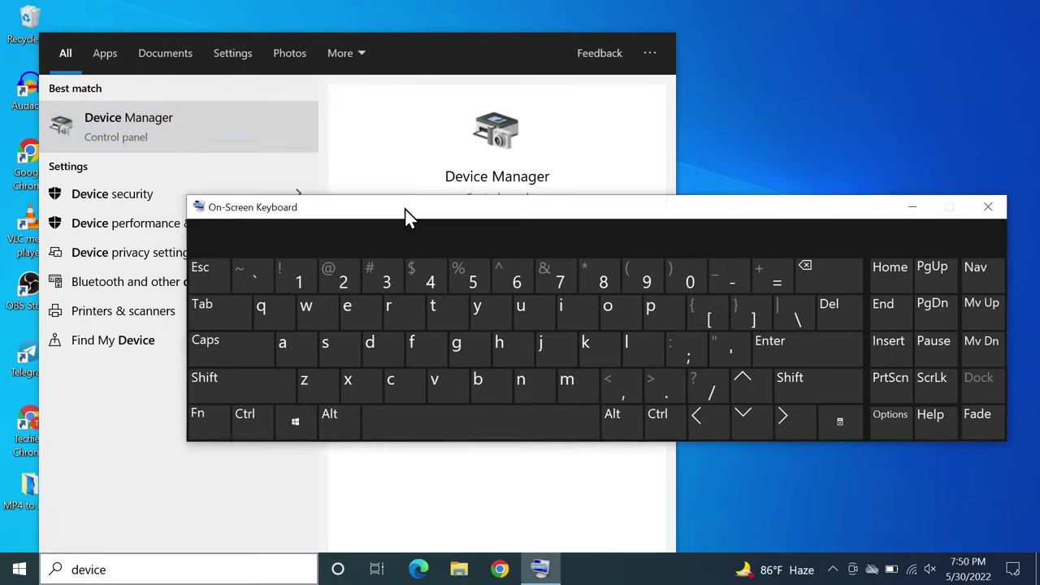
left_click(912, 209)
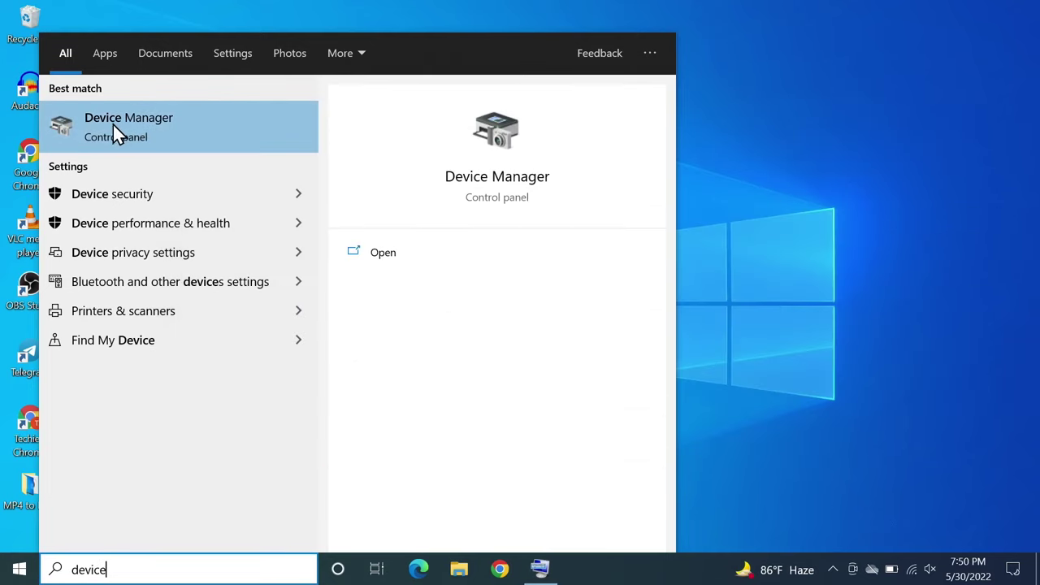
In Device Manager, open the Driver tab of the PC/AT Enhanced PS/2 Keyboard's properties under Keyboards.
left_click(195, 130)
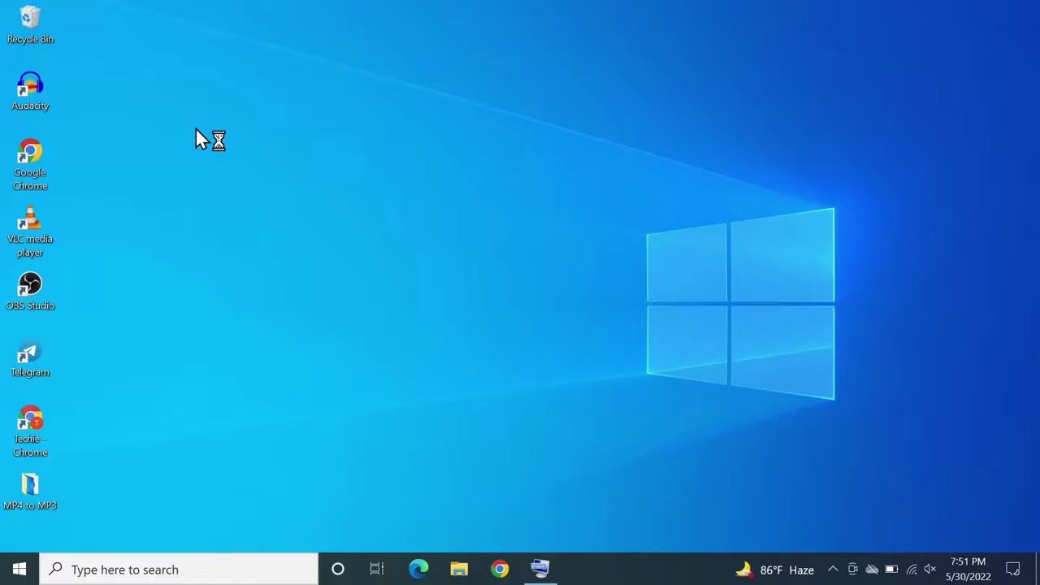
left_click_drag(260, 55, 430, 67)
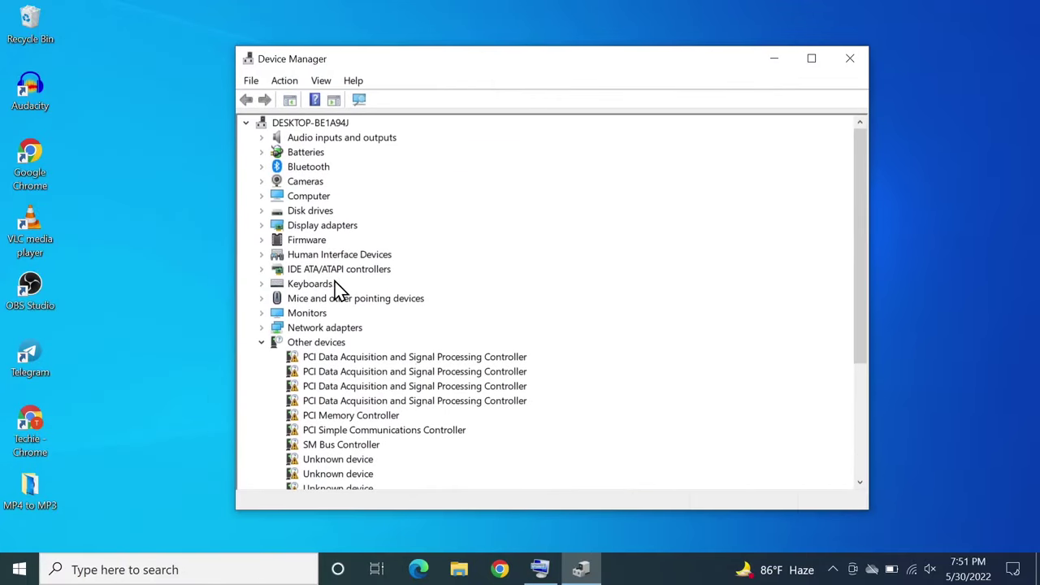
double_click(314, 290)
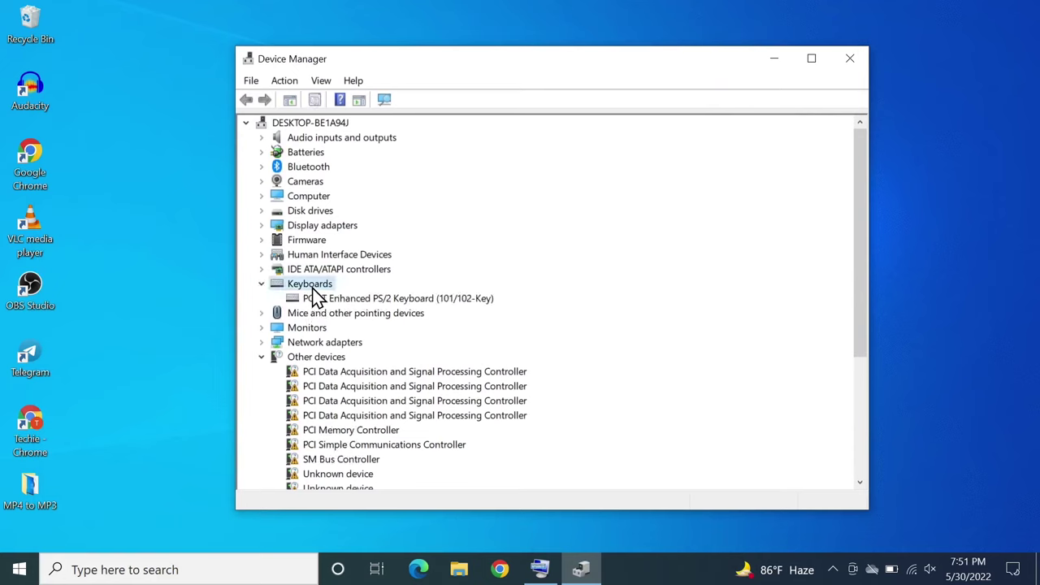
left_click(378, 300)
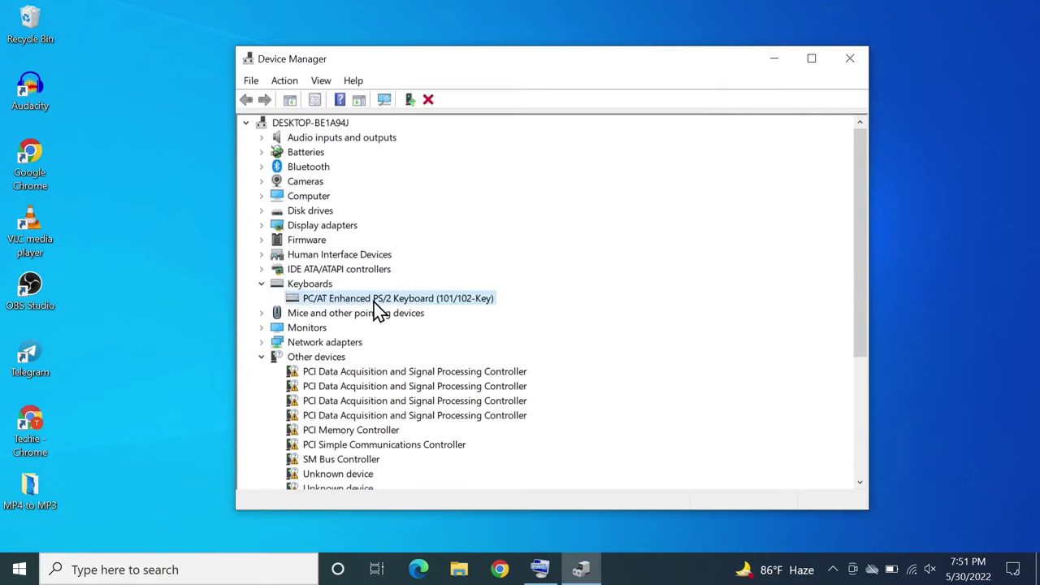
double_click(386, 307)
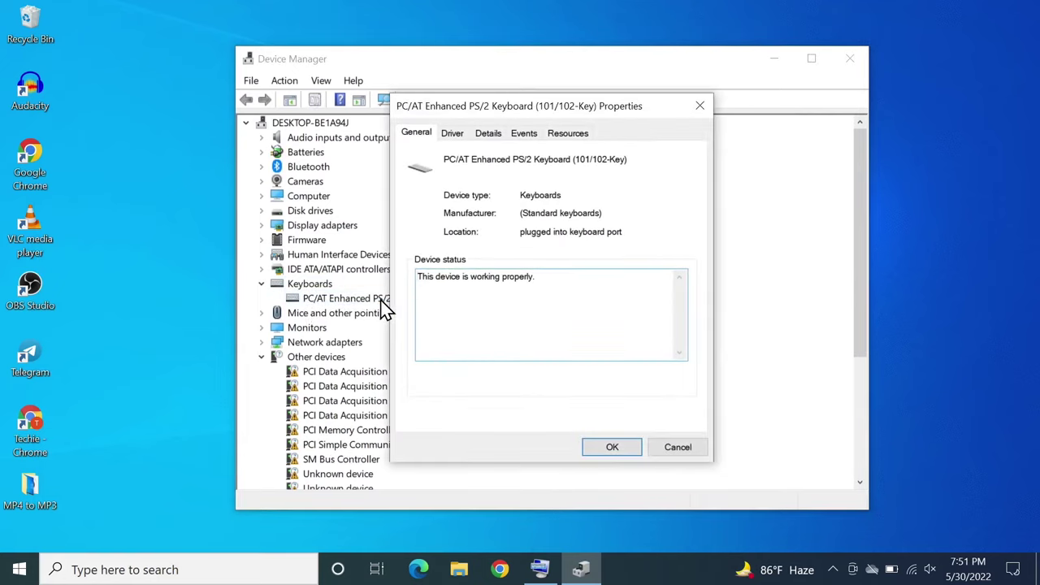
left_click(453, 136)
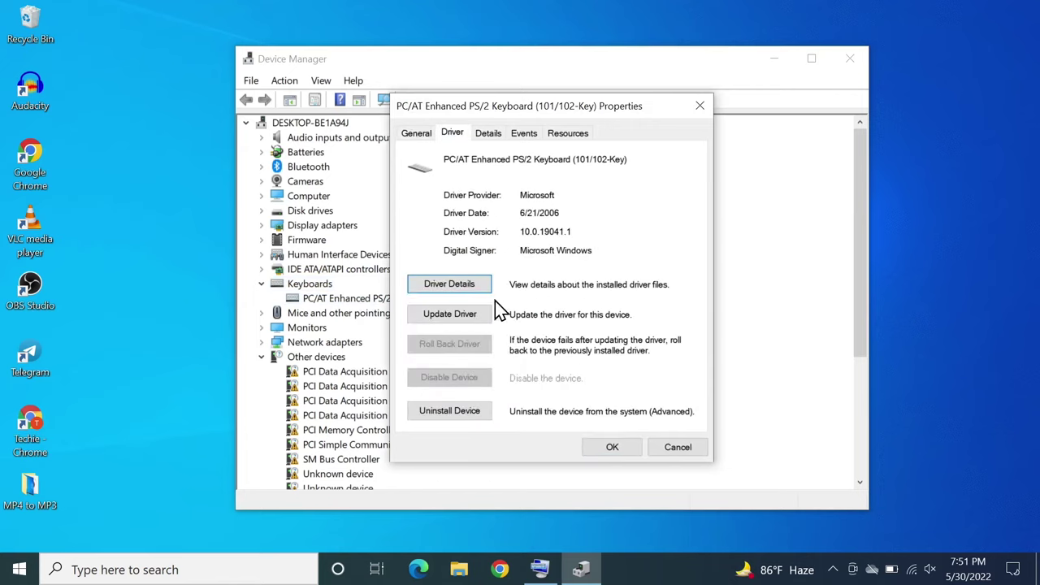
Search automatically for an updated keyboard driver and close the wizard once it reports the best driver installed.
left_click(456, 317)
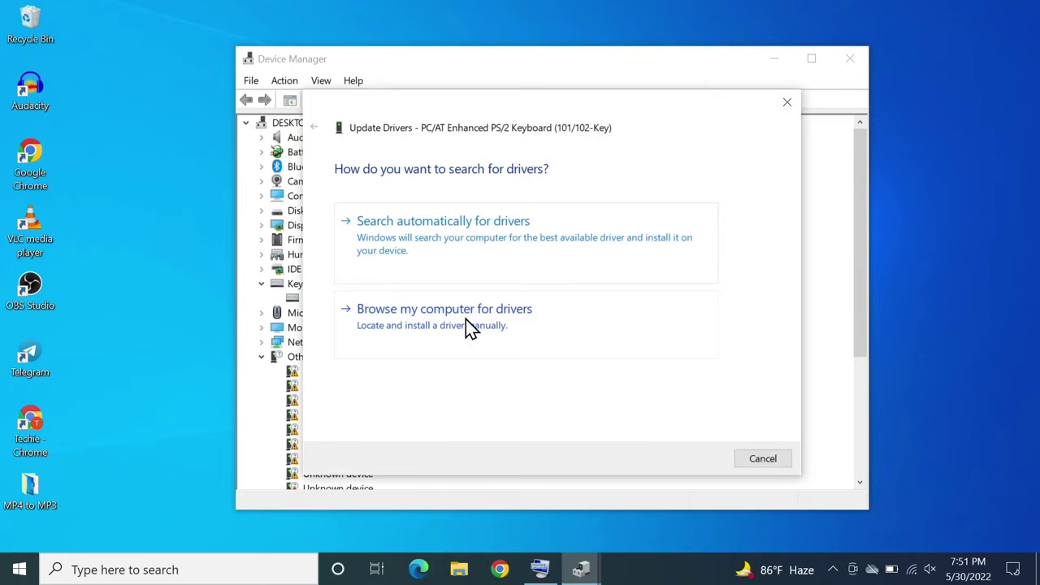
left_click(475, 243)
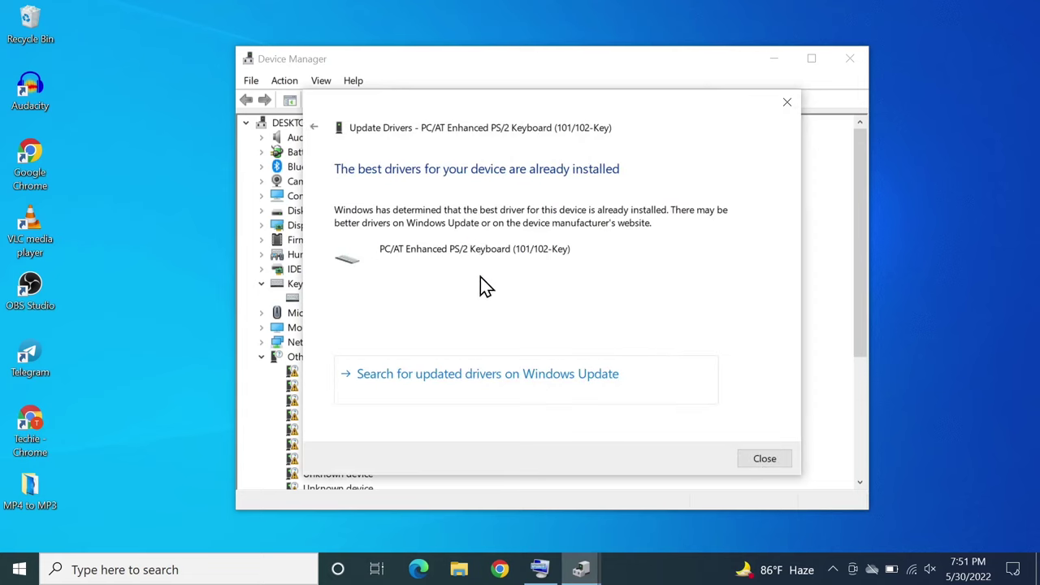
left_click(766, 460)
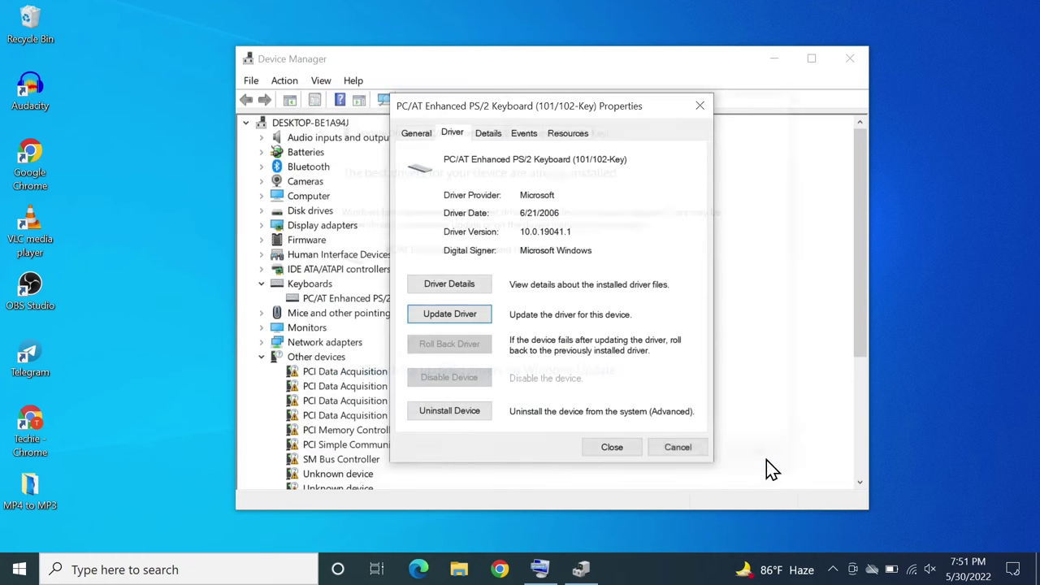
Uninstall the PC/AT Enhanced PS/2 Keyboard from its Driver tab and answer No to the restart prompt.
left_click(611, 449)
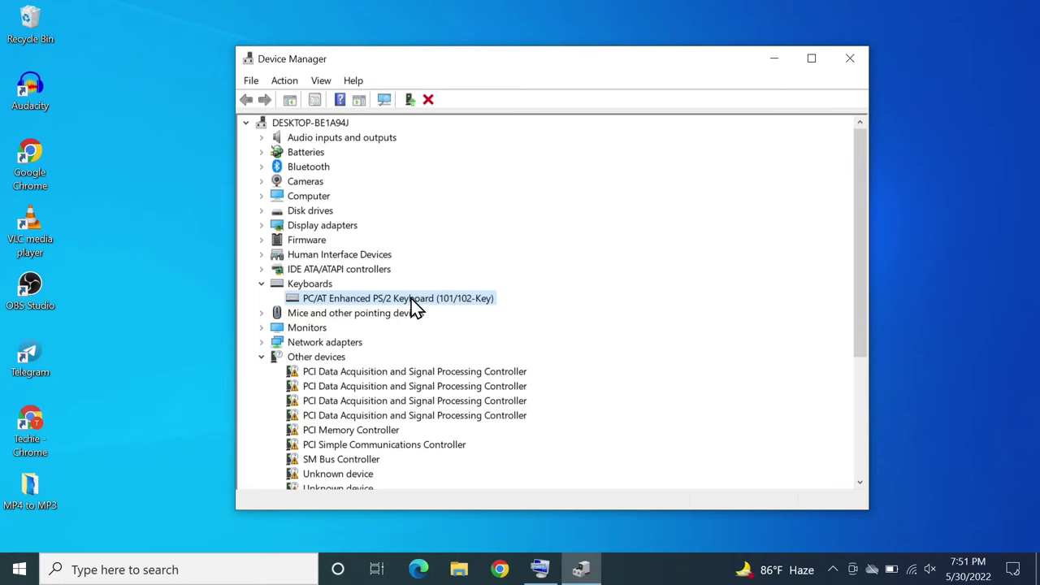
double_click(411, 304)
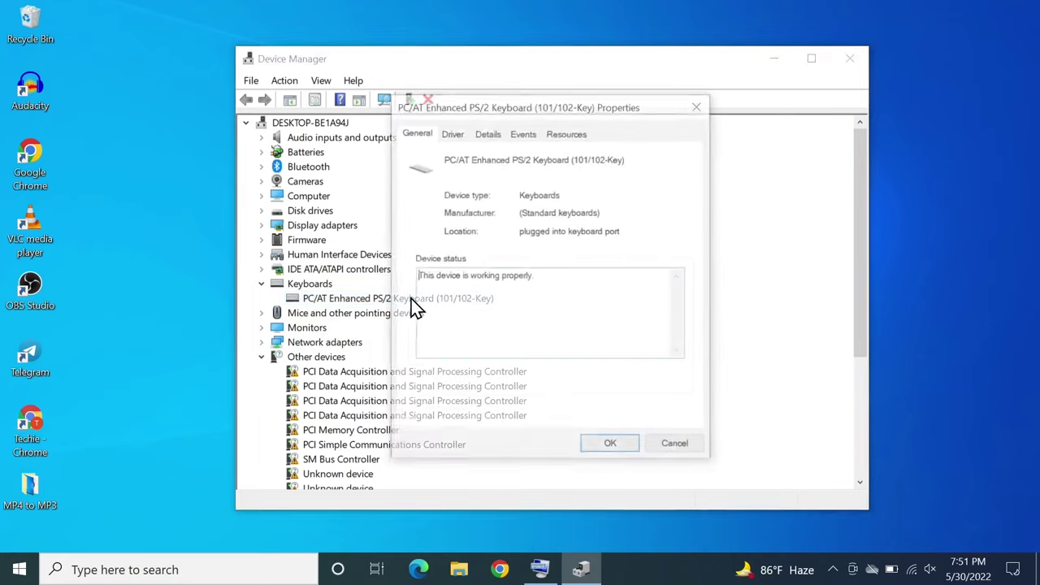
left_click(453, 134)
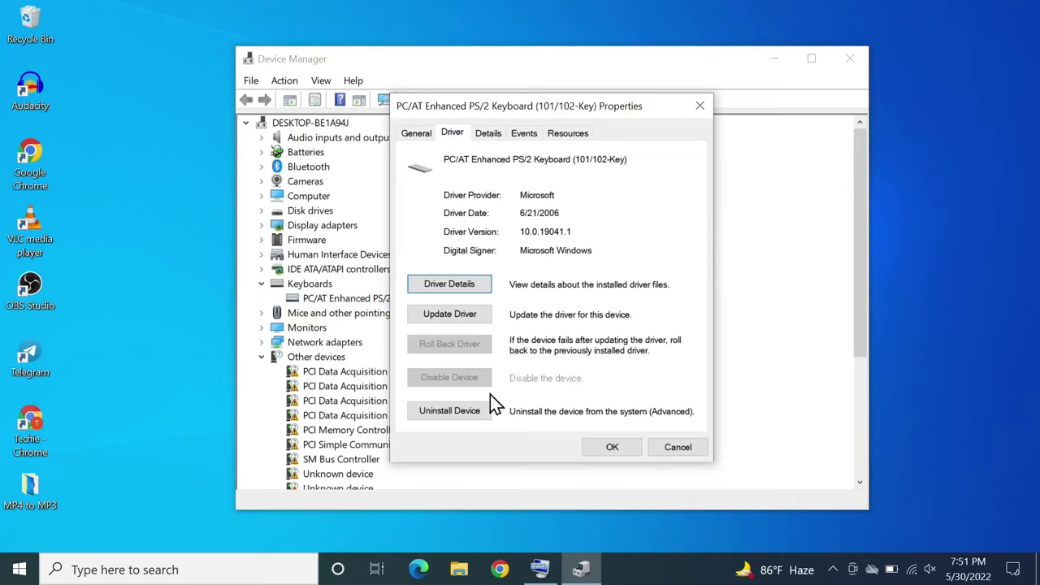
left_click(447, 413)
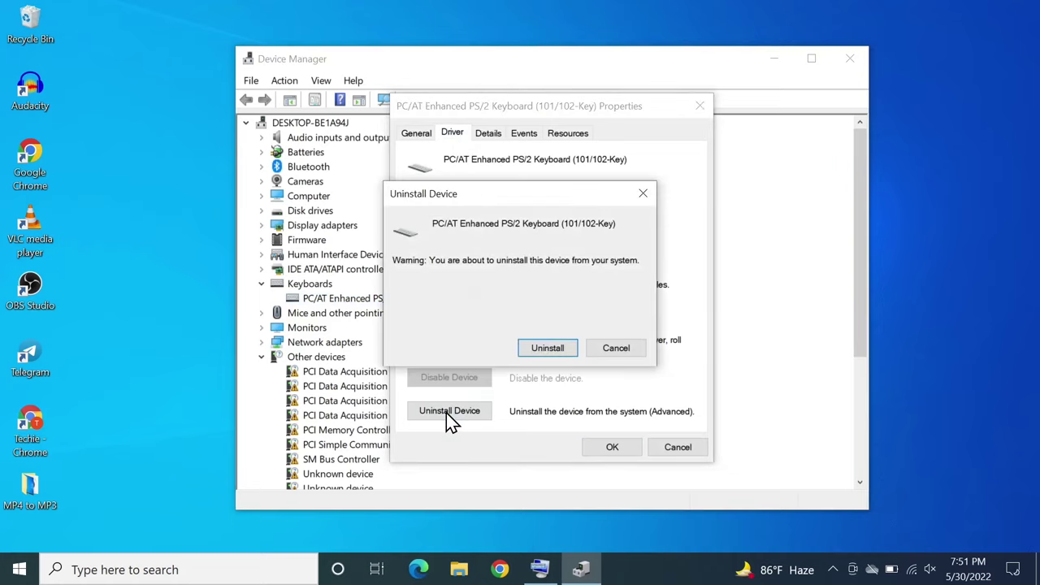
left_click(539, 348)
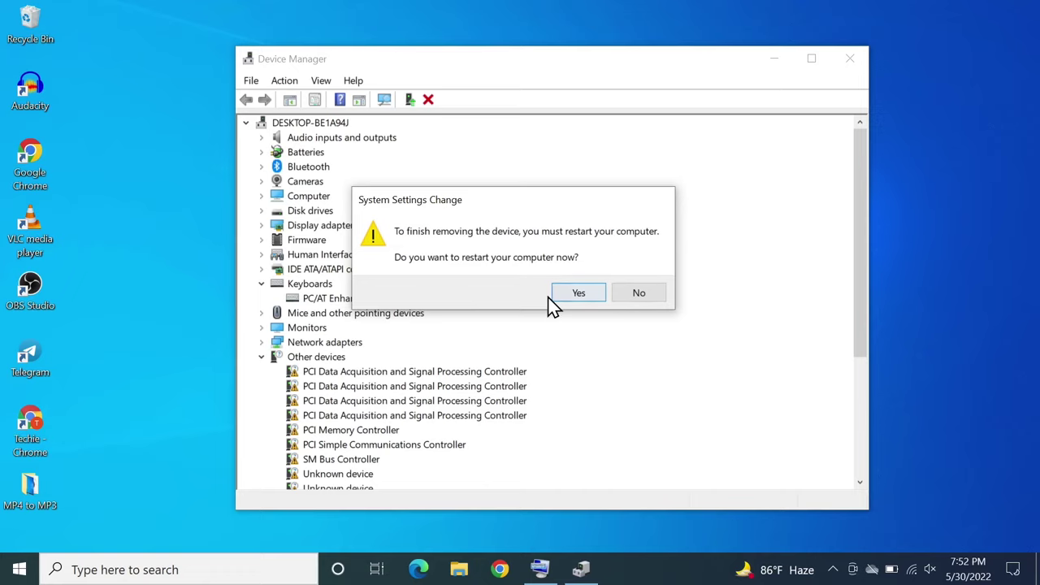
left_click(638, 293)
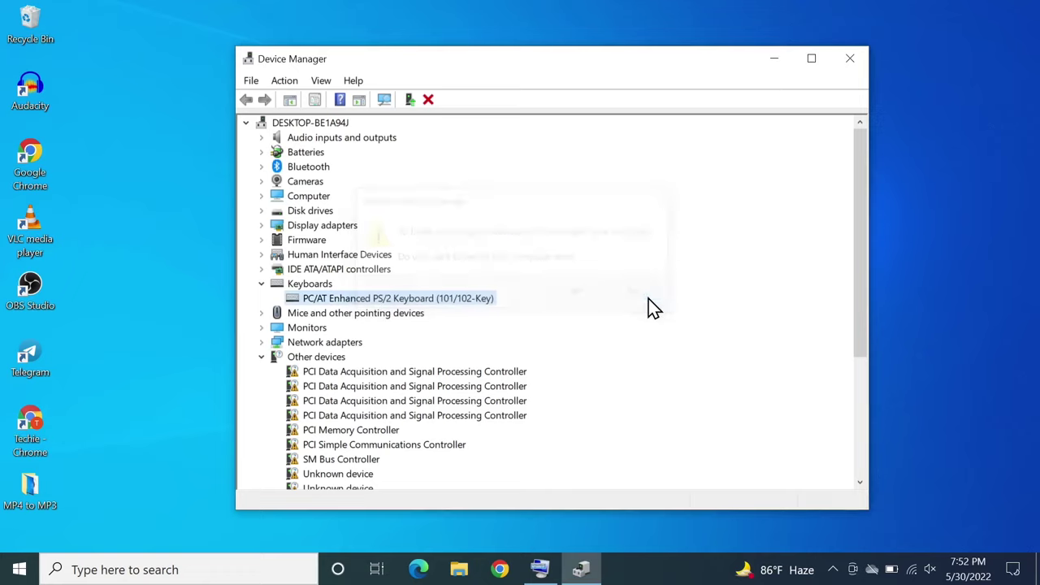
Close Device Manager and search for 'task sc' using the restored On-Screen Keyboard.
left_click(851, 60)
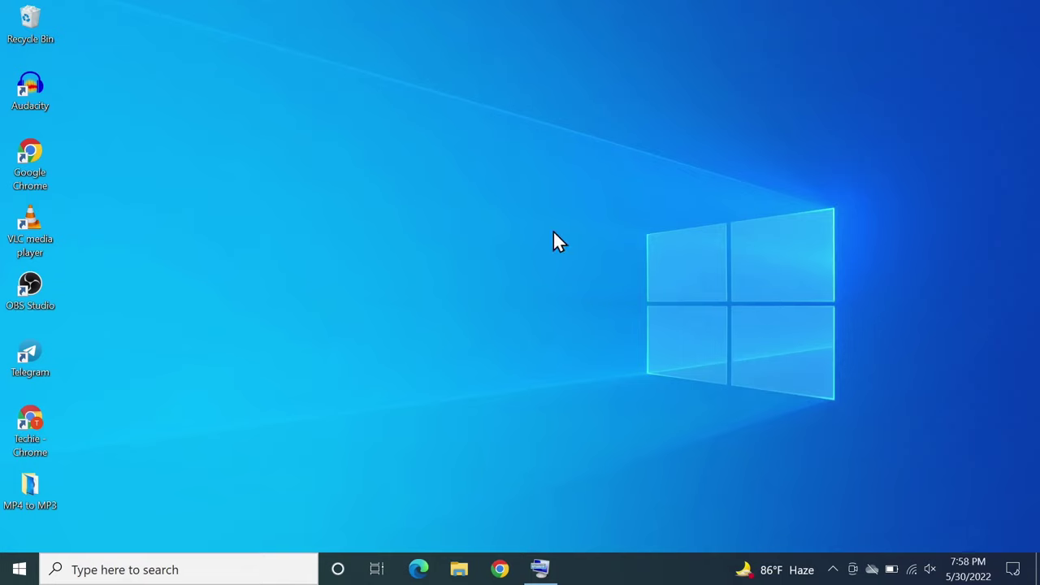
left_click(540, 569)
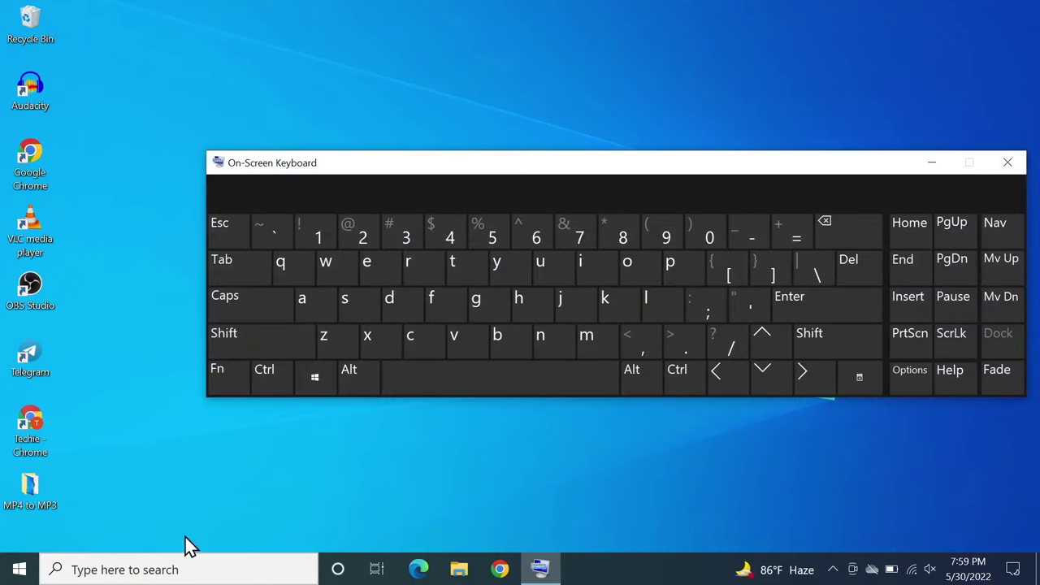
left_click(130, 570)
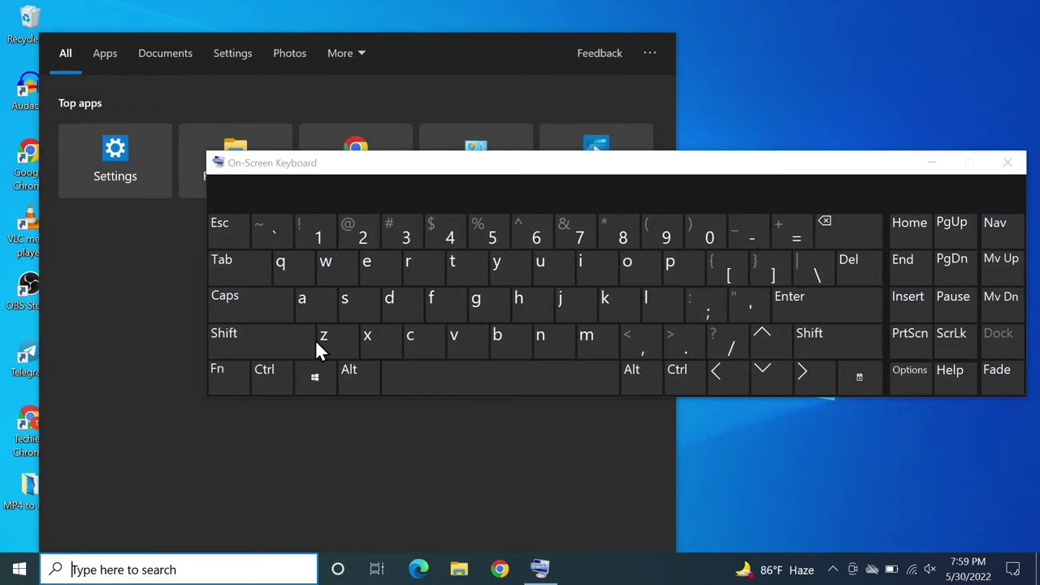
left_click(459, 276)
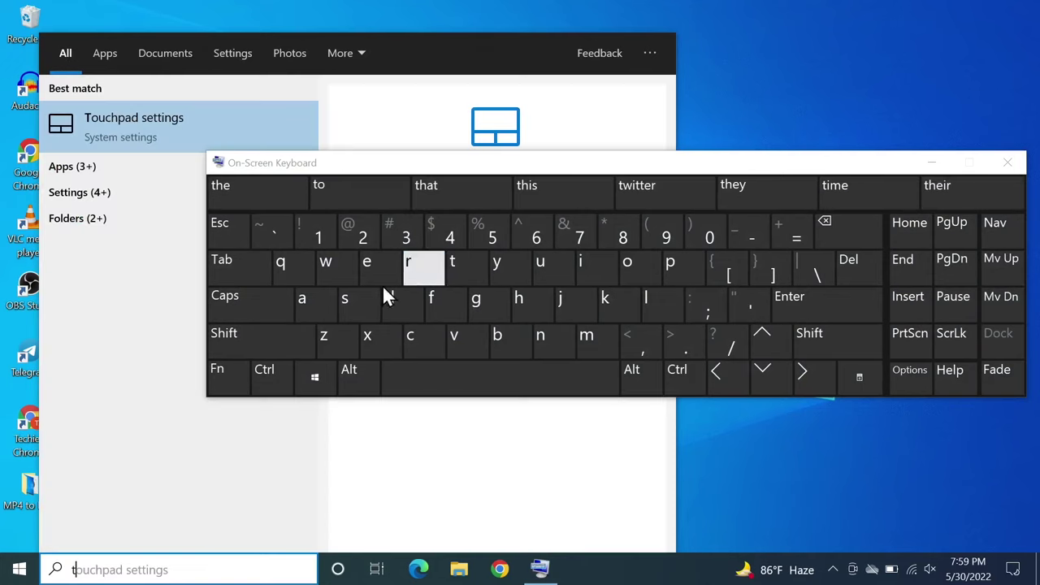
left_click(305, 299)
left_click(341, 299)
left_click(605, 299)
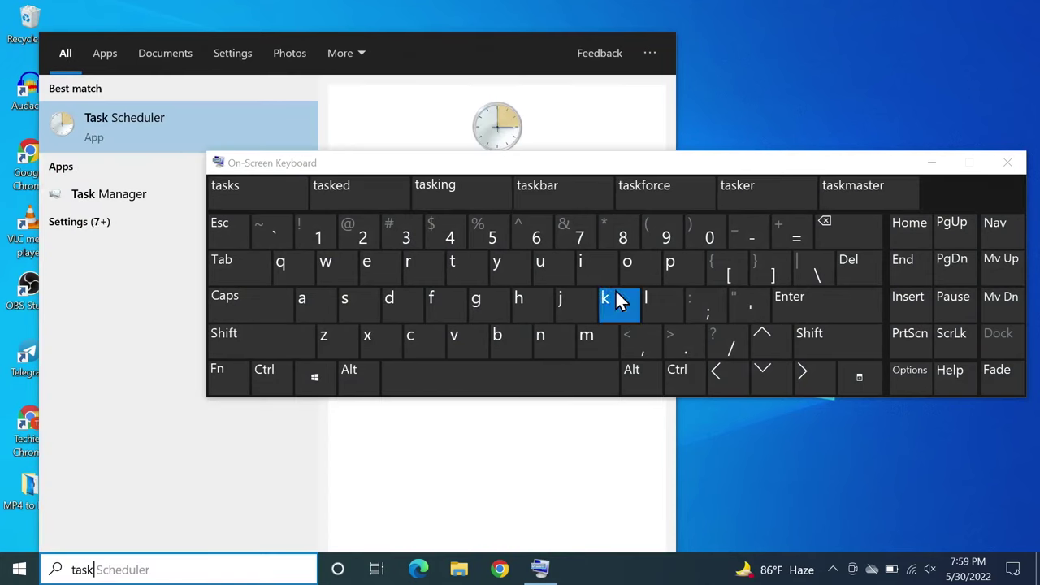
left_click(526, 385)
left_click(364, 315)
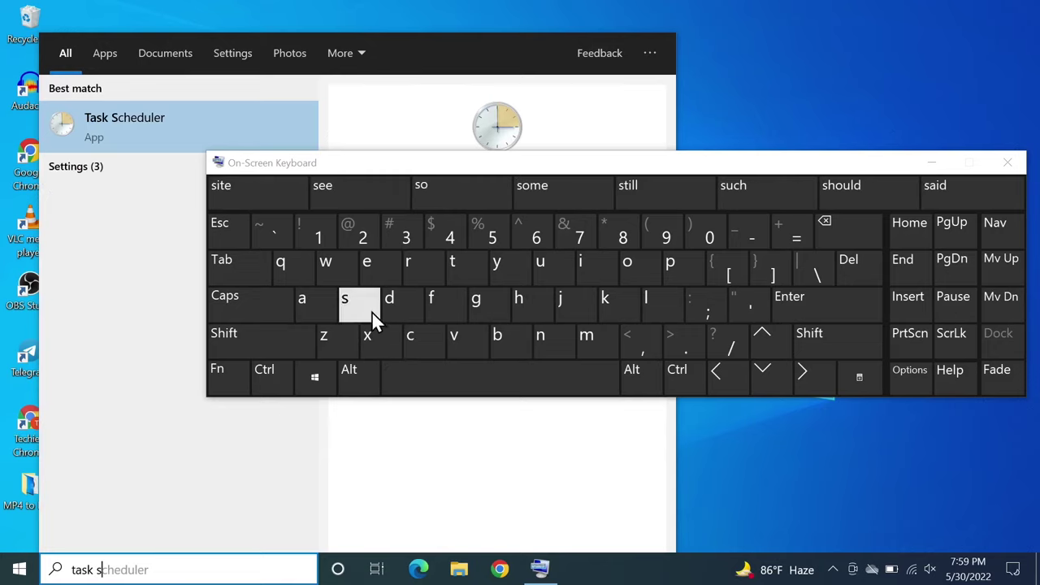
left_click(409, 333)
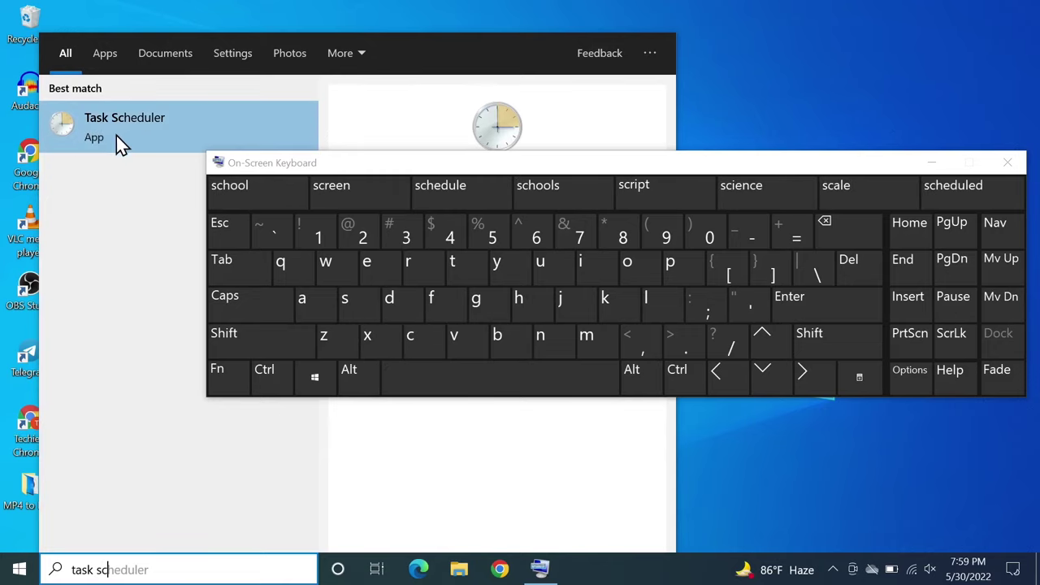
Open Task Scheduler, hide the keyboard, and expand Library > Microsoft > Windows down to TextServicesFramework.
left_click(166, 136)
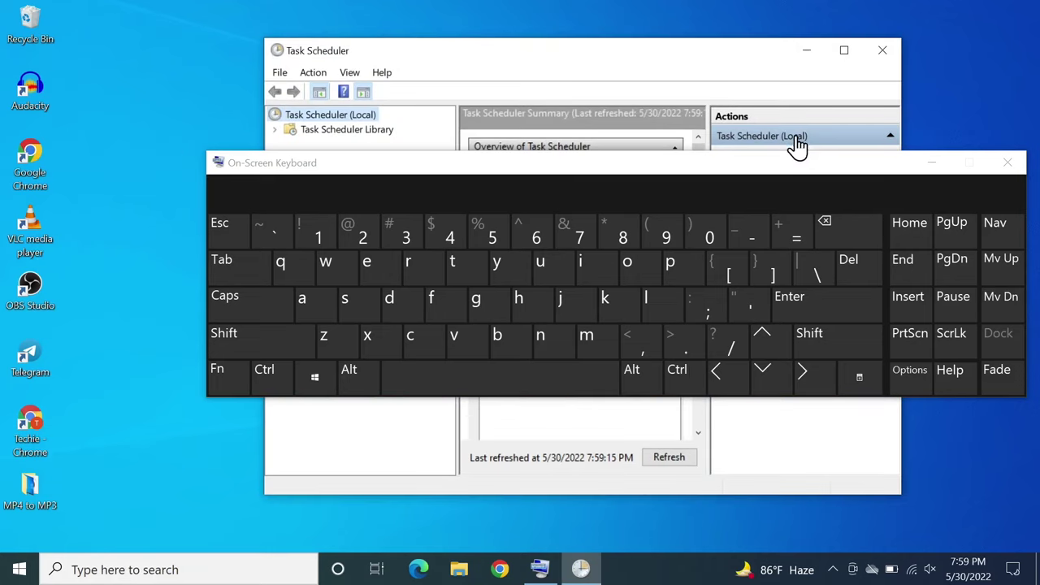
left_click(931, 168)
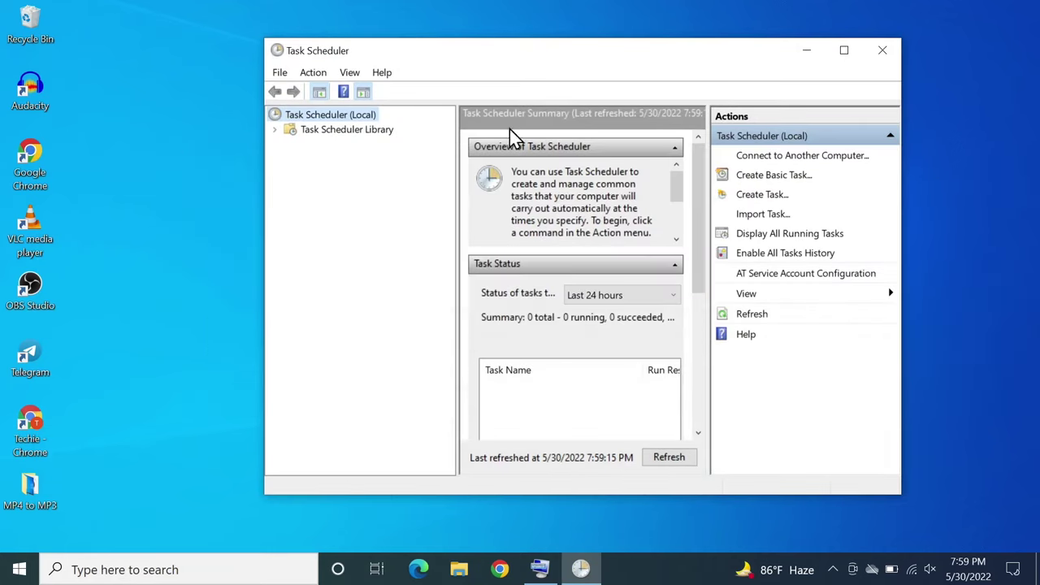
left_click(346, 132)
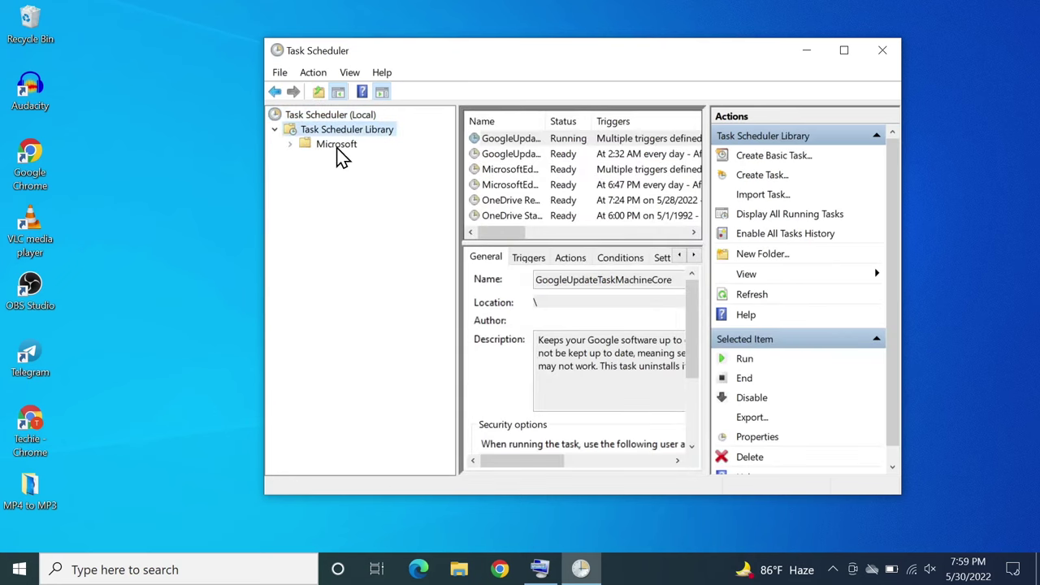
double_click(338, 149)
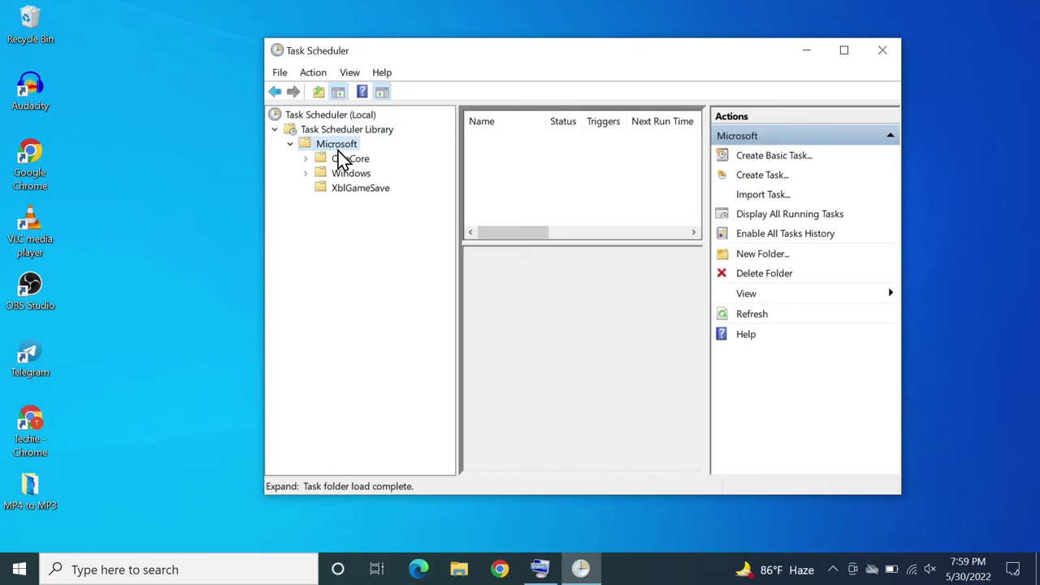
double_click(349, 174)
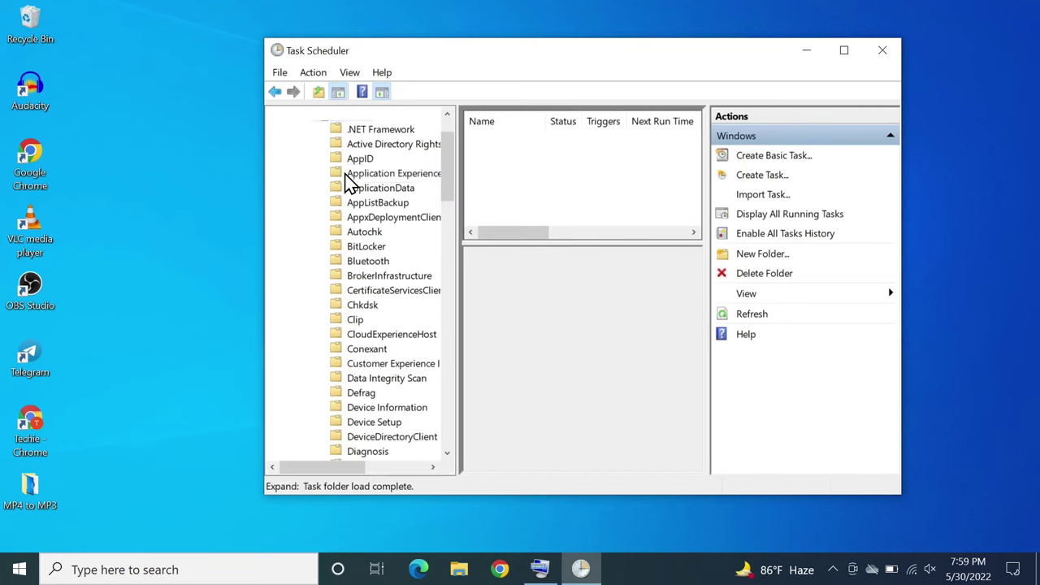
scroll(383, 229, "down", 2)
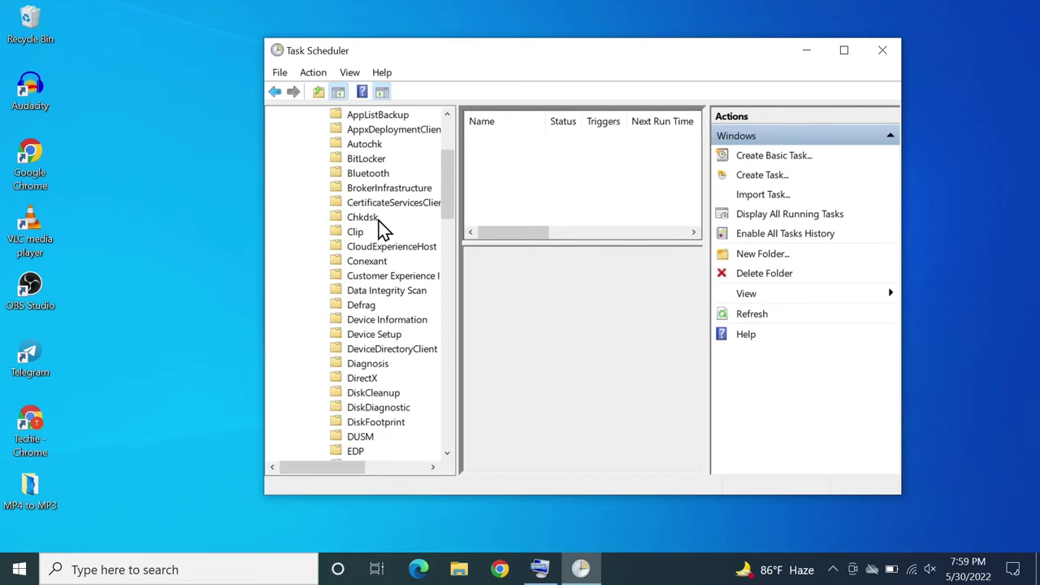
scroll(383, 229, "down", 17)
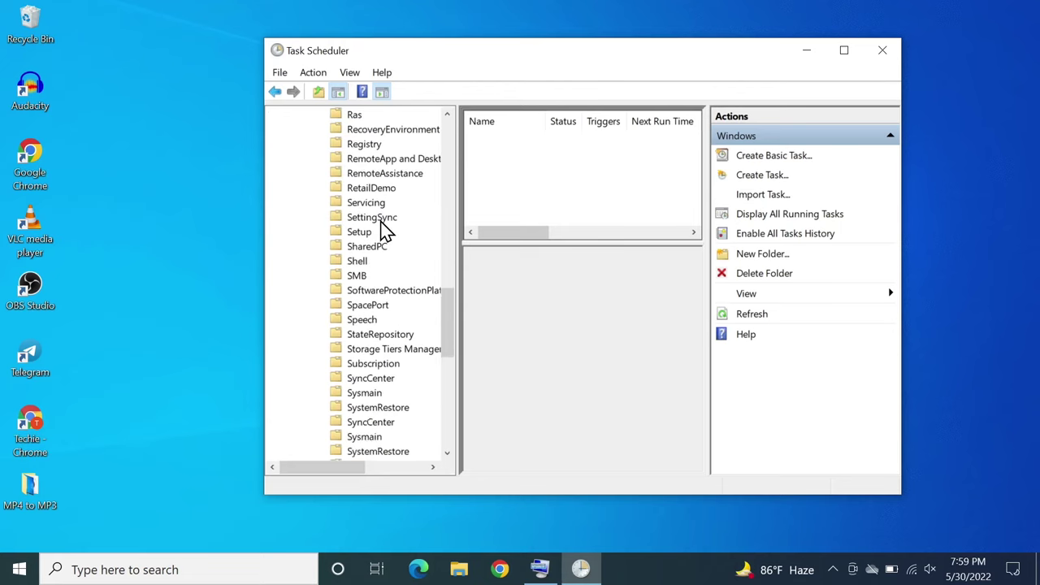
scroll(385, 230, "down", 4)
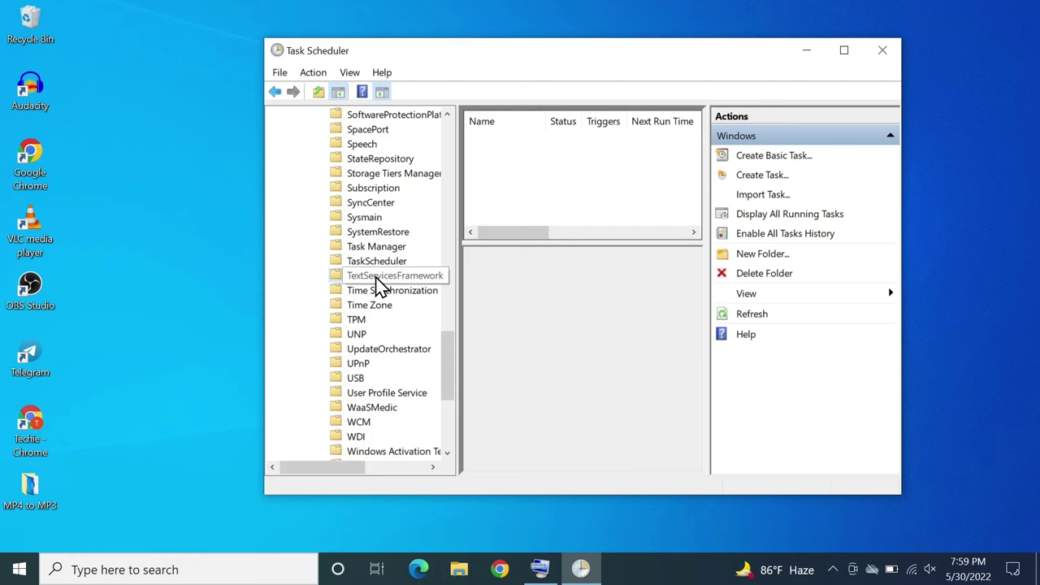
In TextServicesFramework, enable and run the MsCtfMonitor task, then close Task Scheduler.
left_click(377, 278)
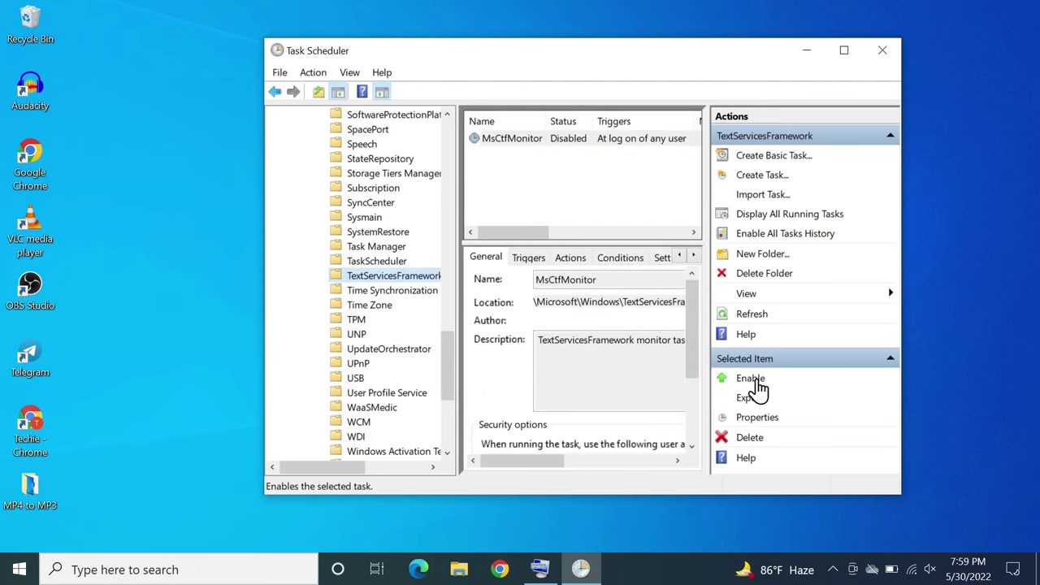
left_click(752, 382)
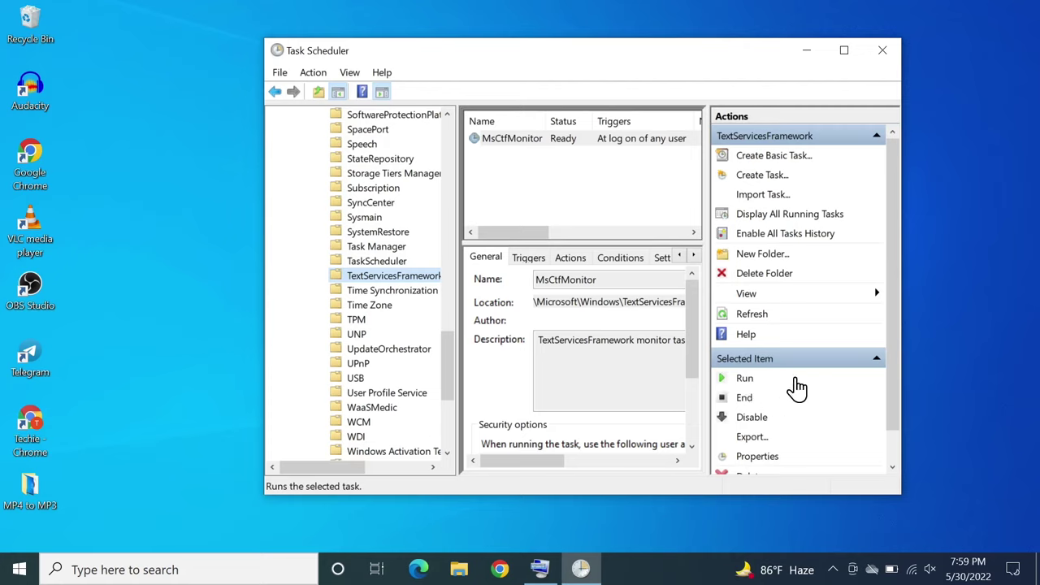
left_click(745, 388)
left_click(886, 53)
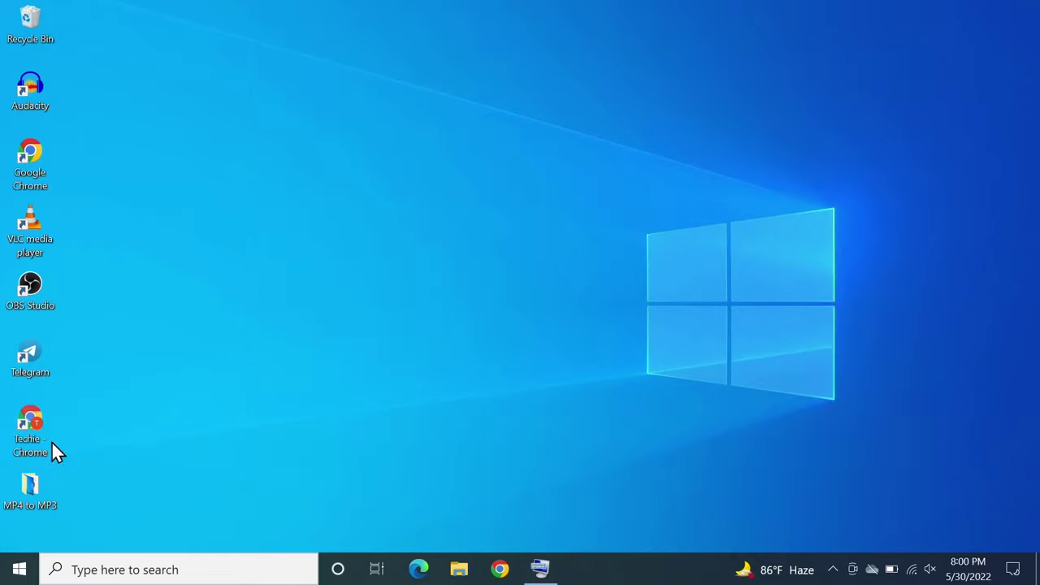
Restart Windows from the Start menu's Power options, then sign back in with the account password.
left_click(18, 568)
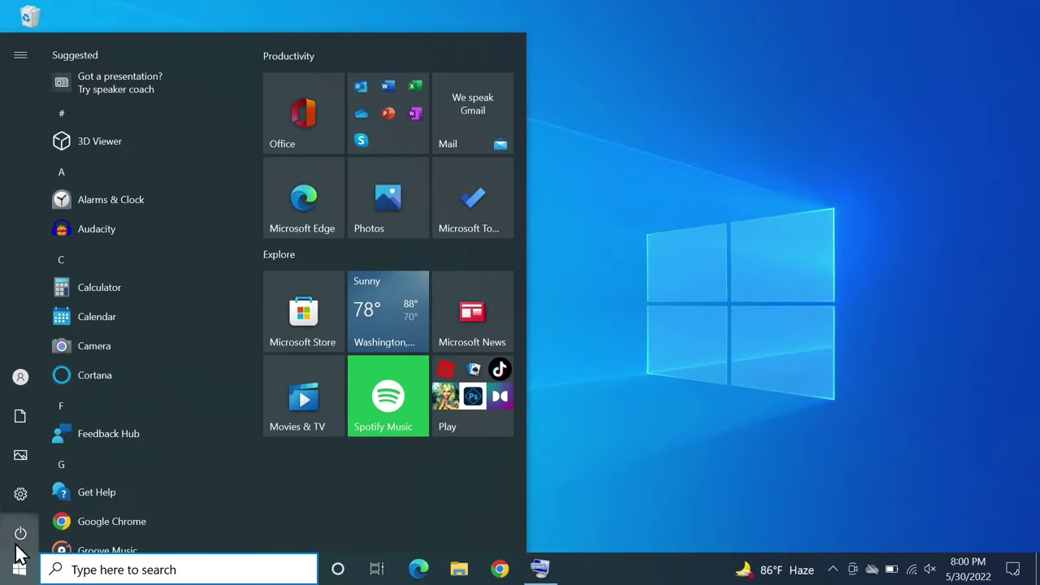
left_click(46, 528)
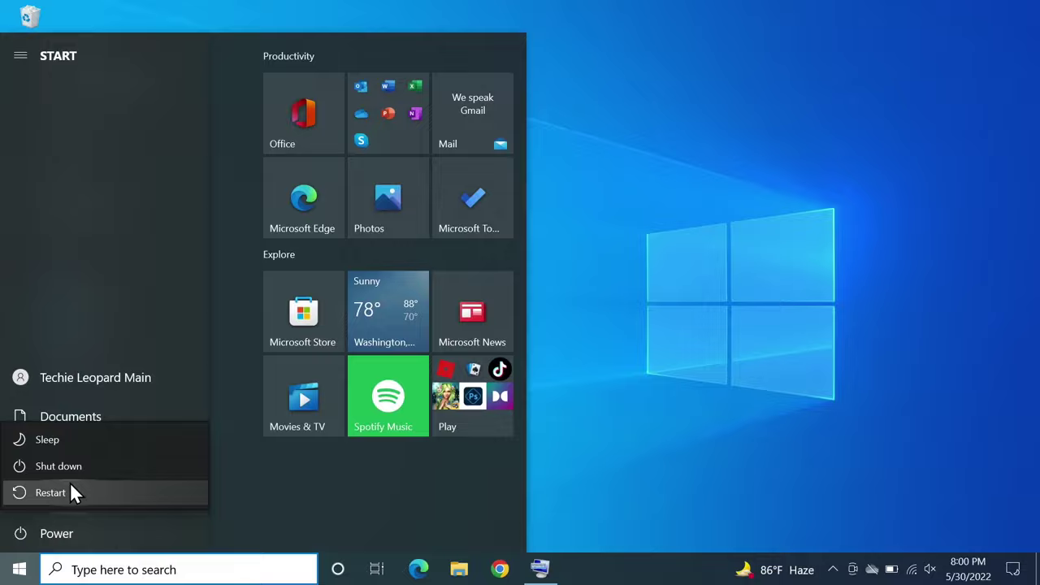
left_click(50, 493)
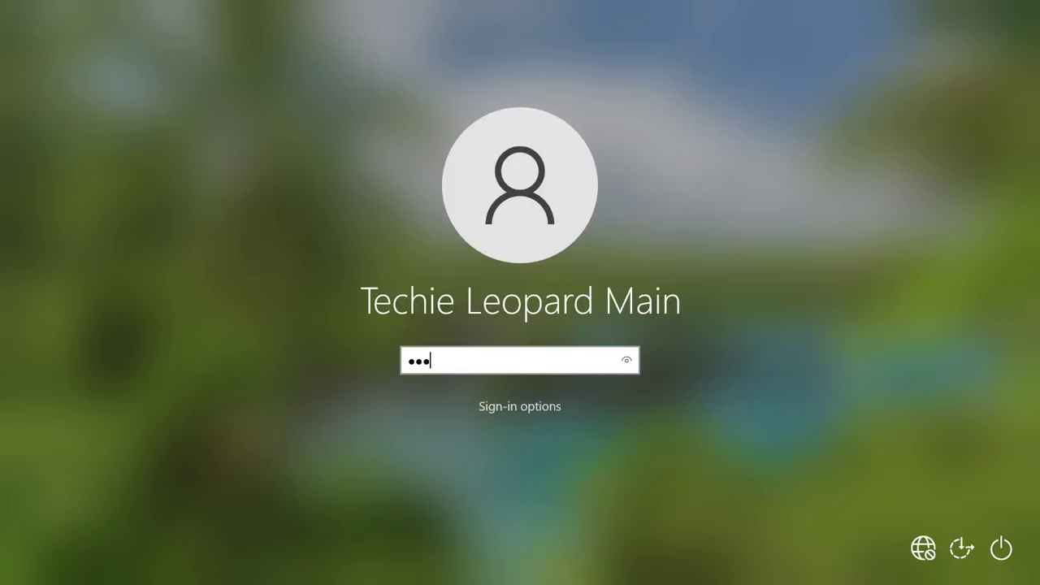
key("Return")
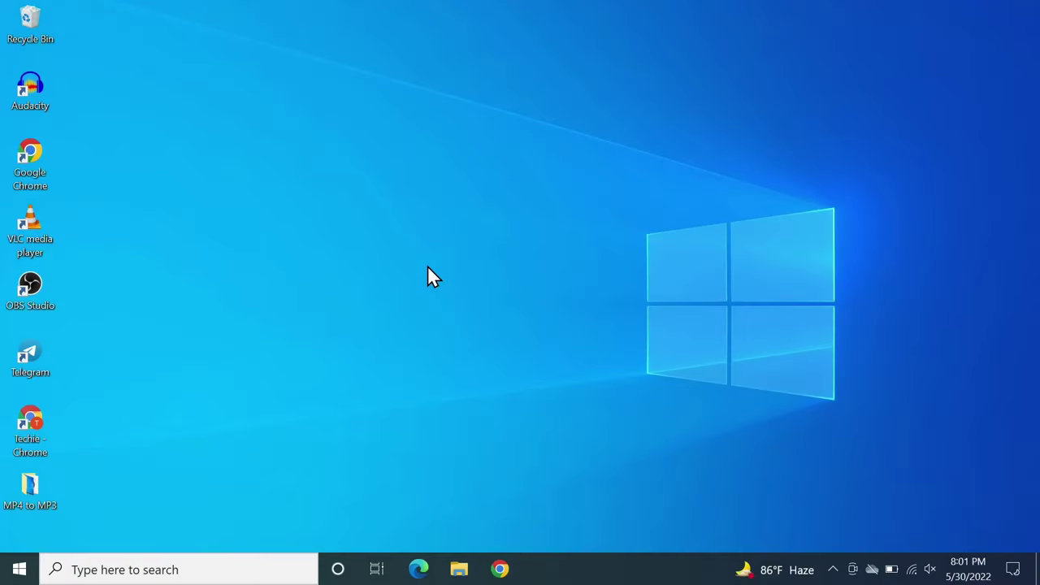